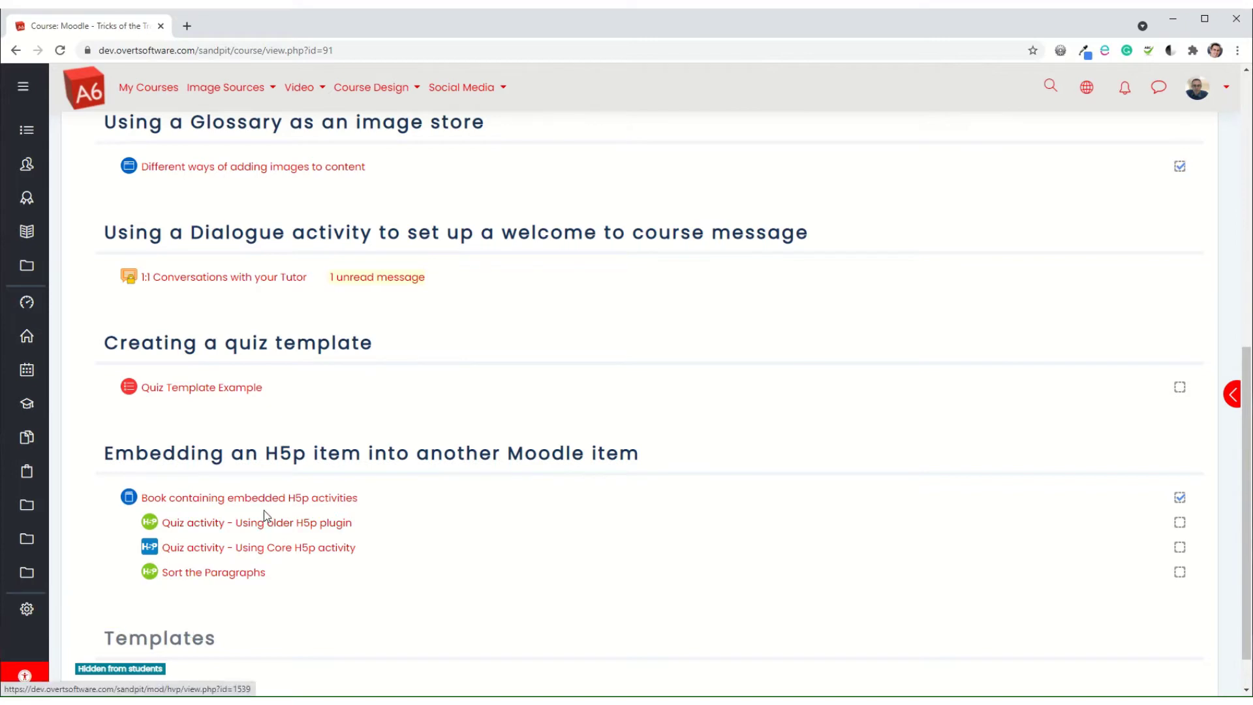
Step: Turn editing on and start adding a new Quiz to the Creating a quiz template section
scroll(288, 506, "up", 8)
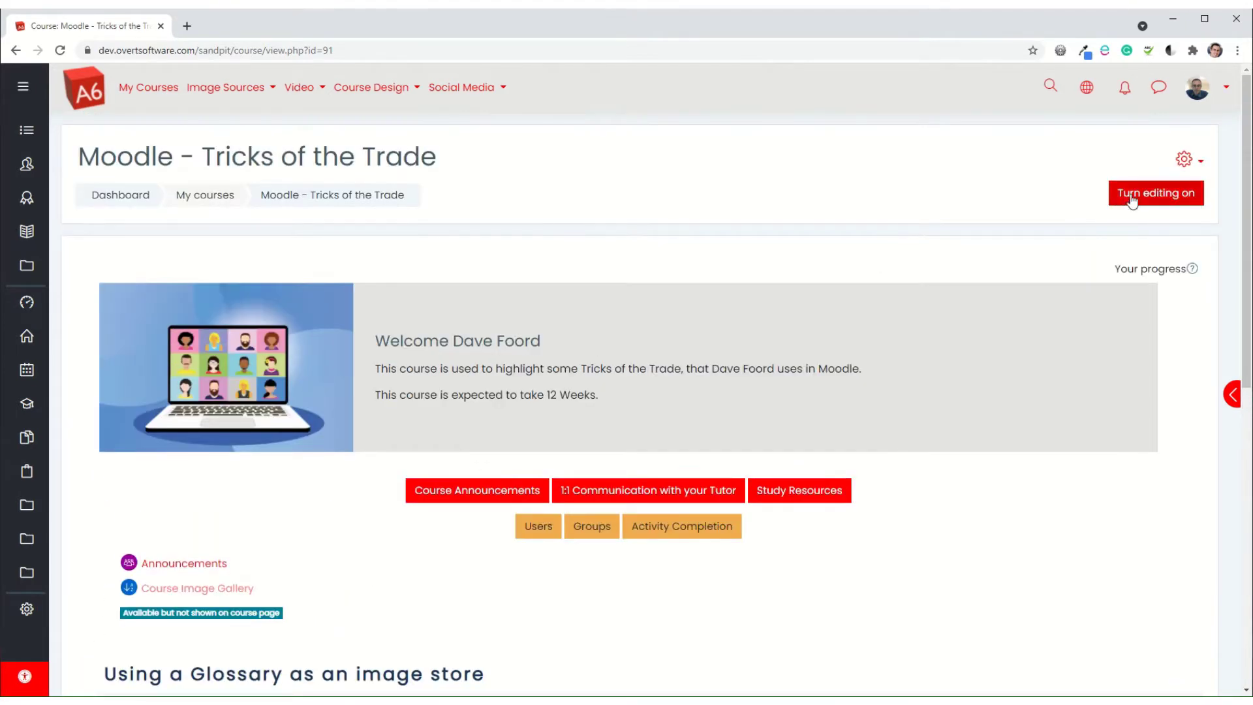
left_click(1120, 199)
scroll(240, 329, "down", 10)
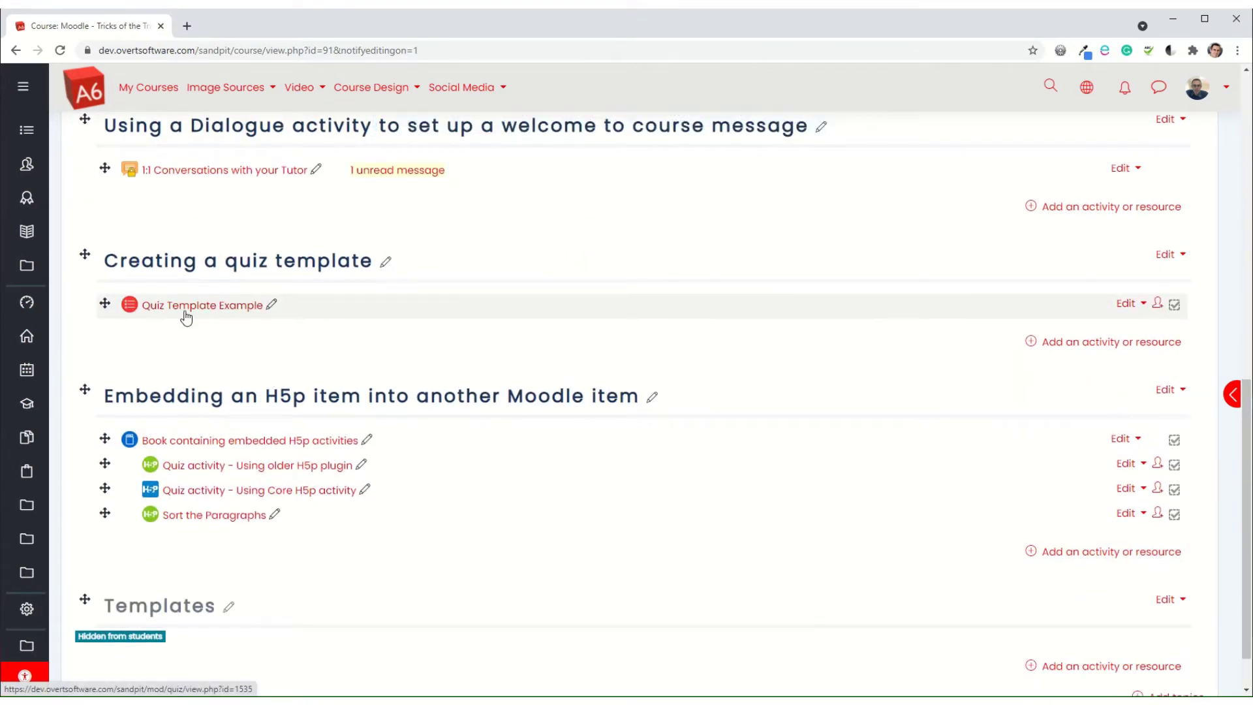
left_click(1090, 345)
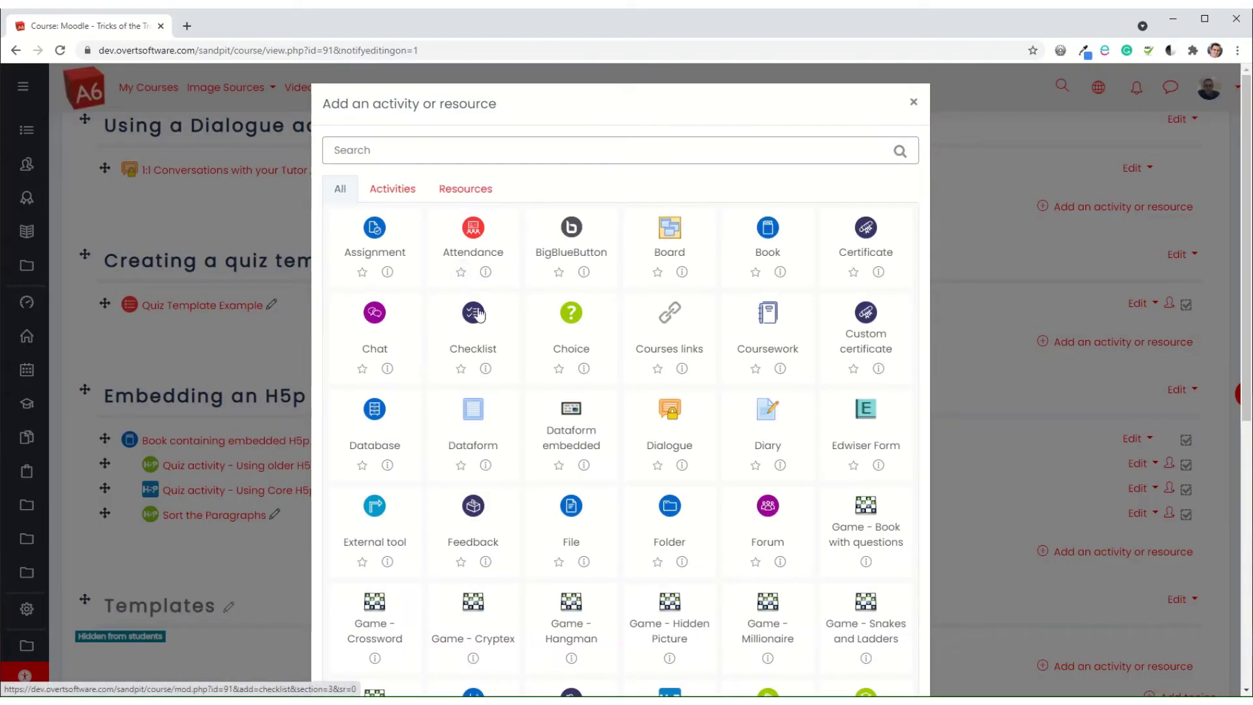
scroll(606, 439, "down", 8)
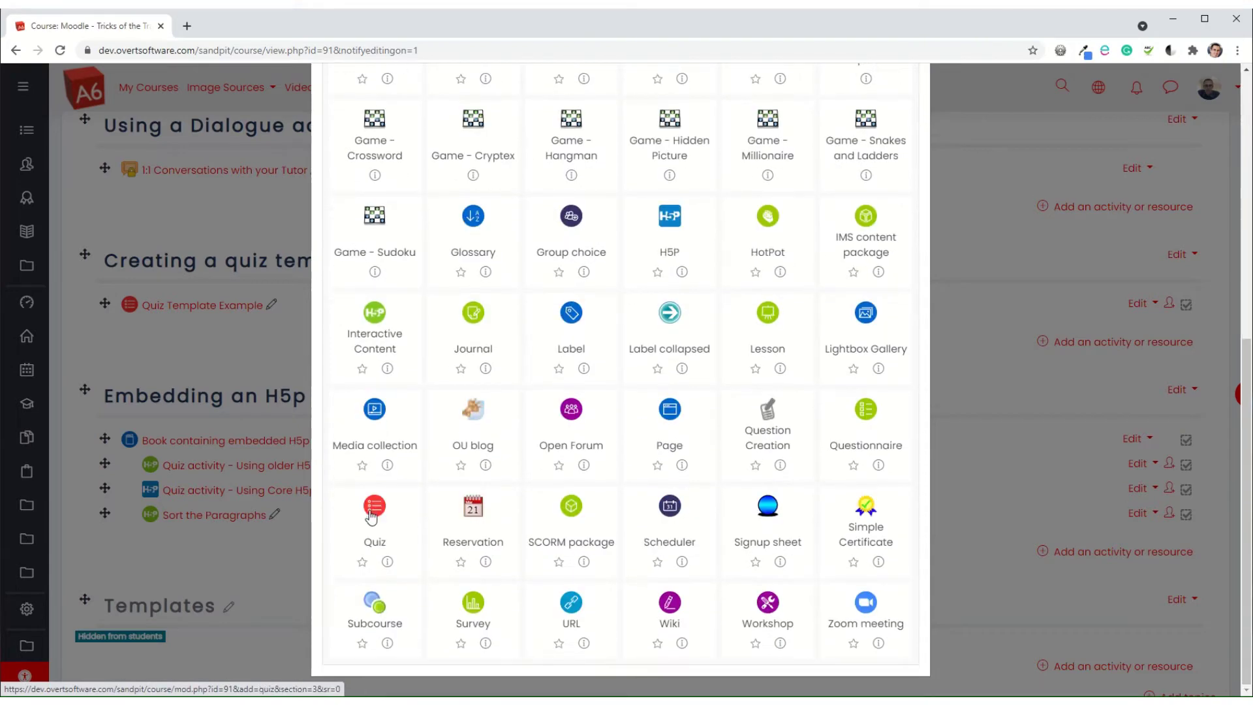
left_click(370, 511)
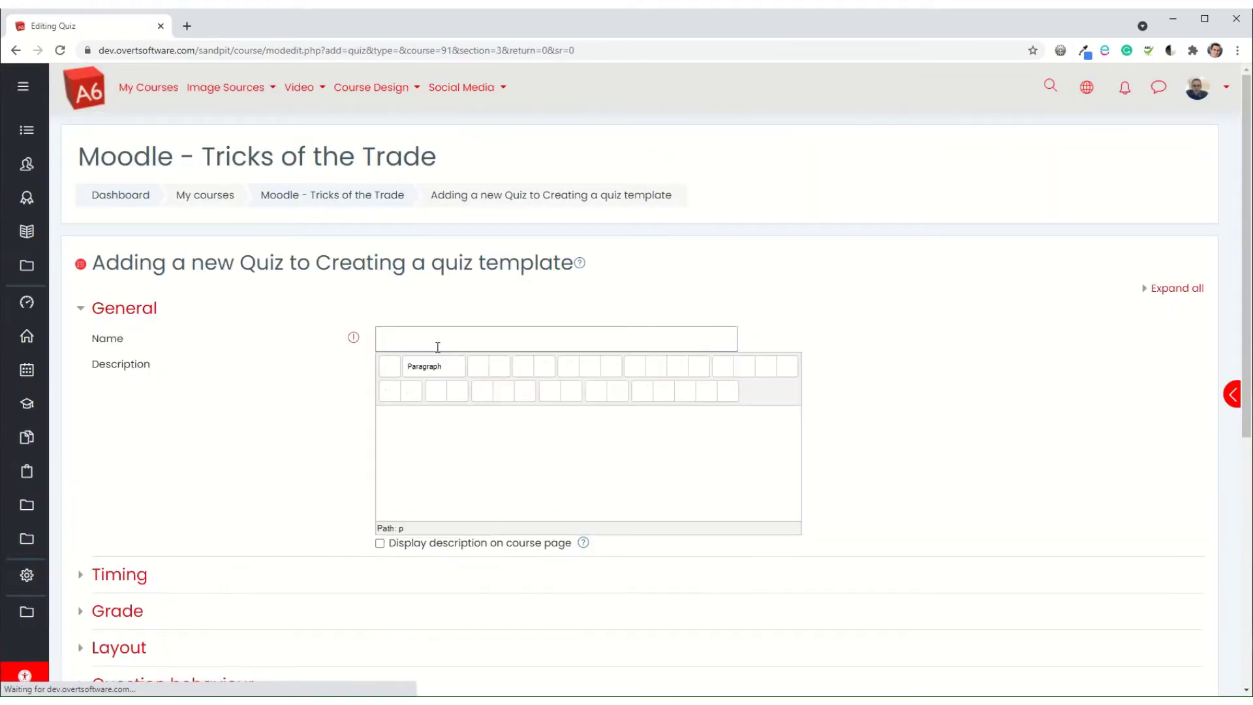
Step: Name the quiz 'New Template' and describe it as testing XXXXXX with a 75% pass score
left_click(442, 344)
type("new Template")
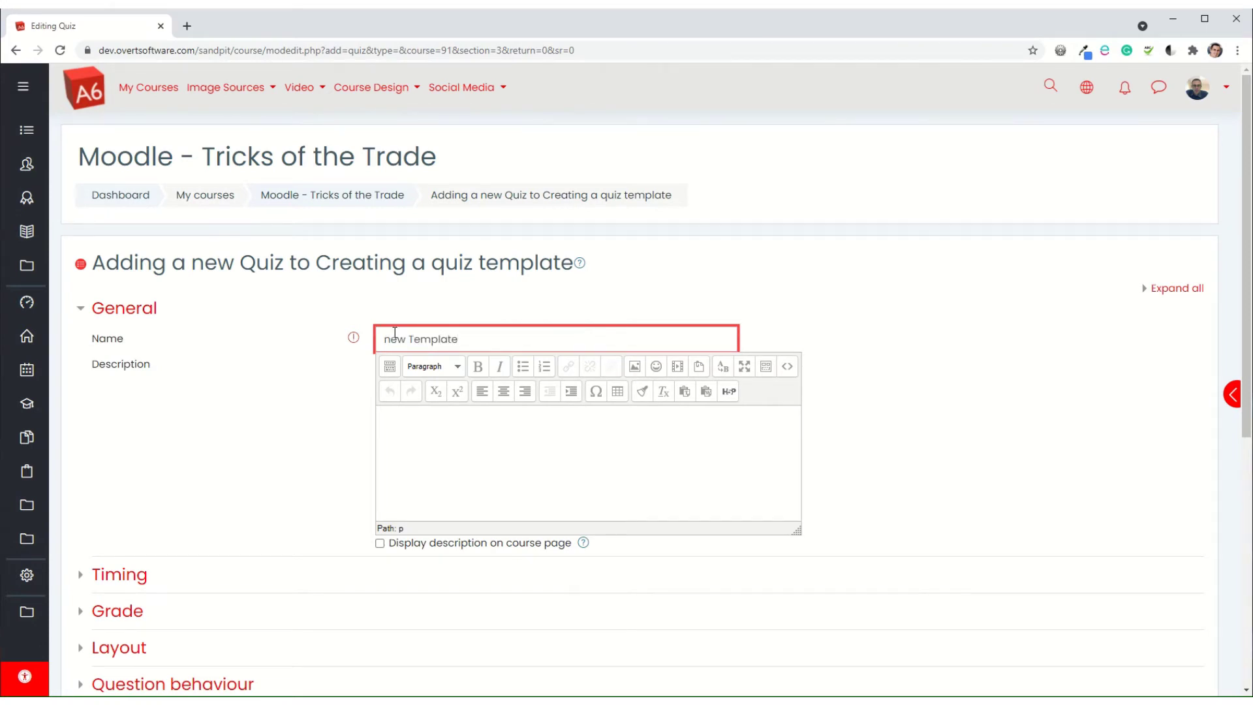
left_click(392, 339)
key("BackSpace")
type("N")
left_click(434, 456)
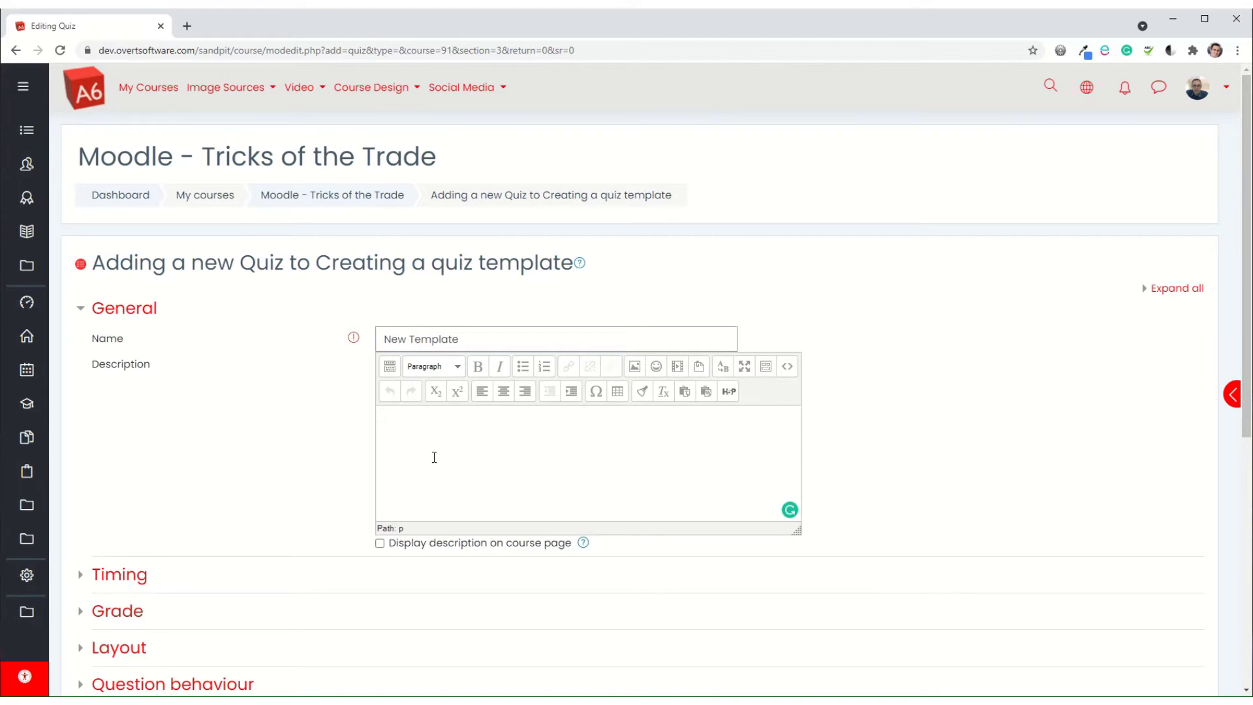
type("This quiz will test your understanding of XXXXXX ")
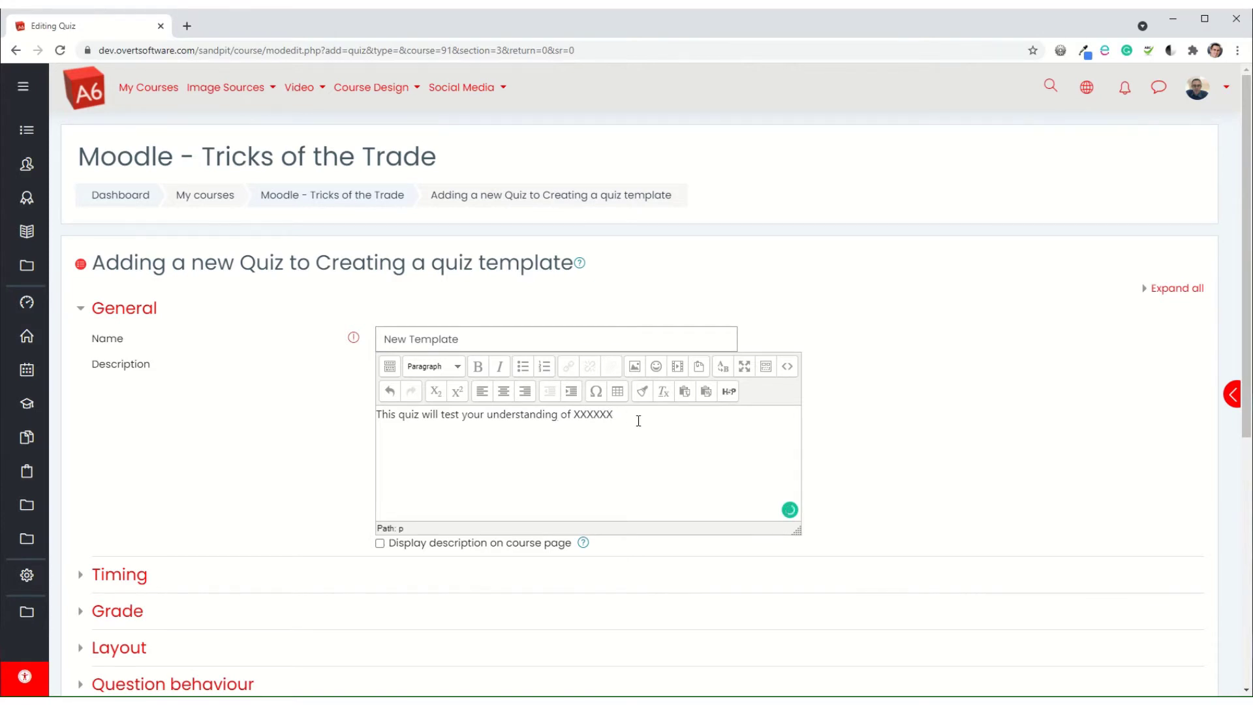
type("The pass score for this qu")
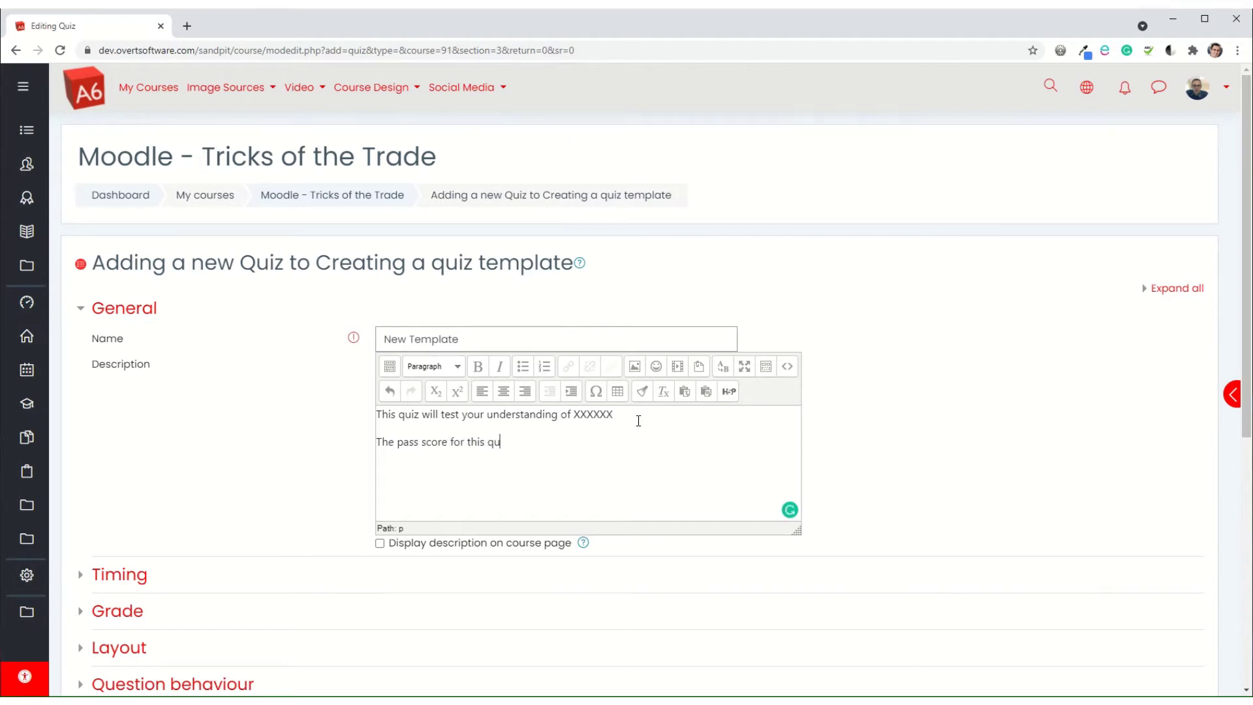
type("iz is 75%")
Step: Expand all quiz settings sections and select the Grade to pass box
scroll(391, 437, "down", 2)
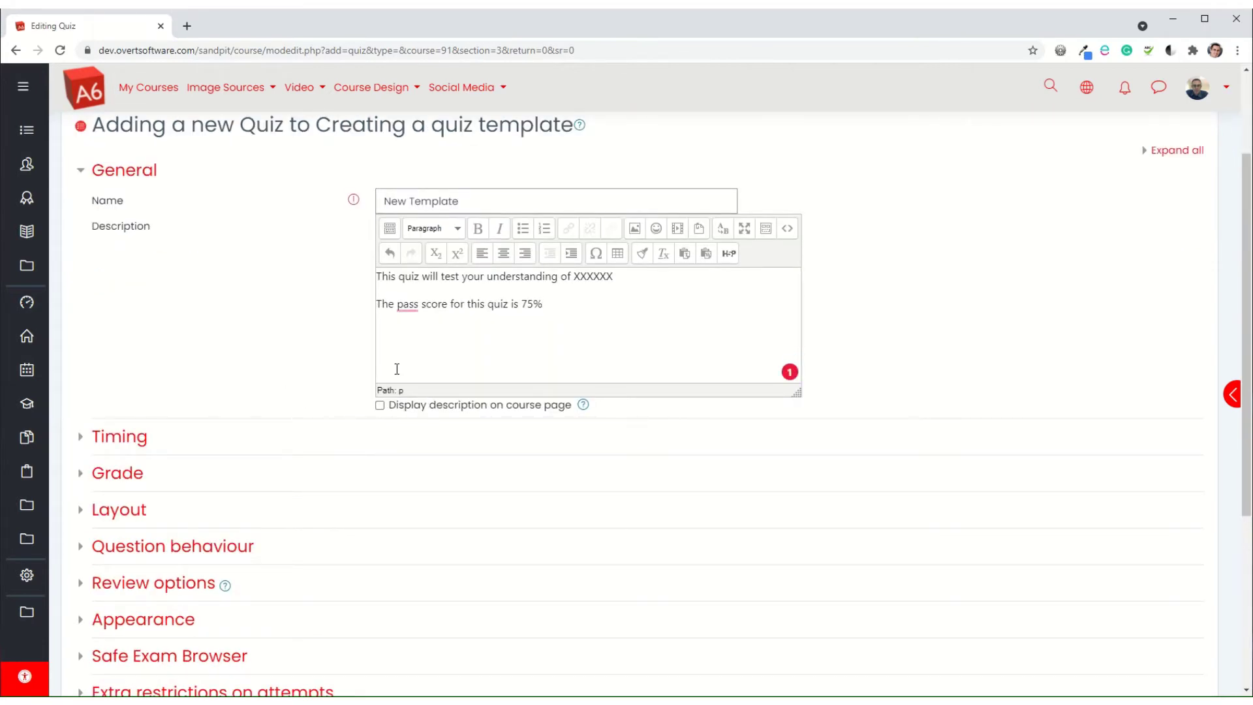
left_click(1171, 150)
scroll(343, 347, "down", 2)
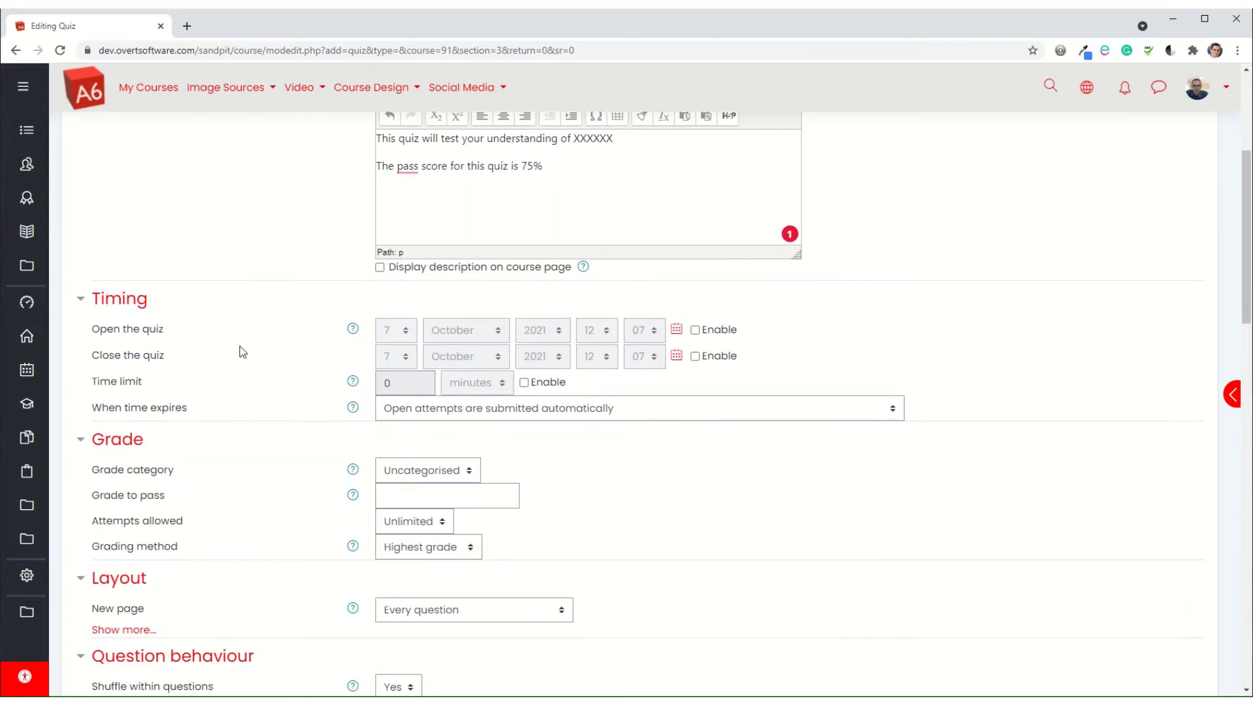
scroll(163, 319, "down", 2)
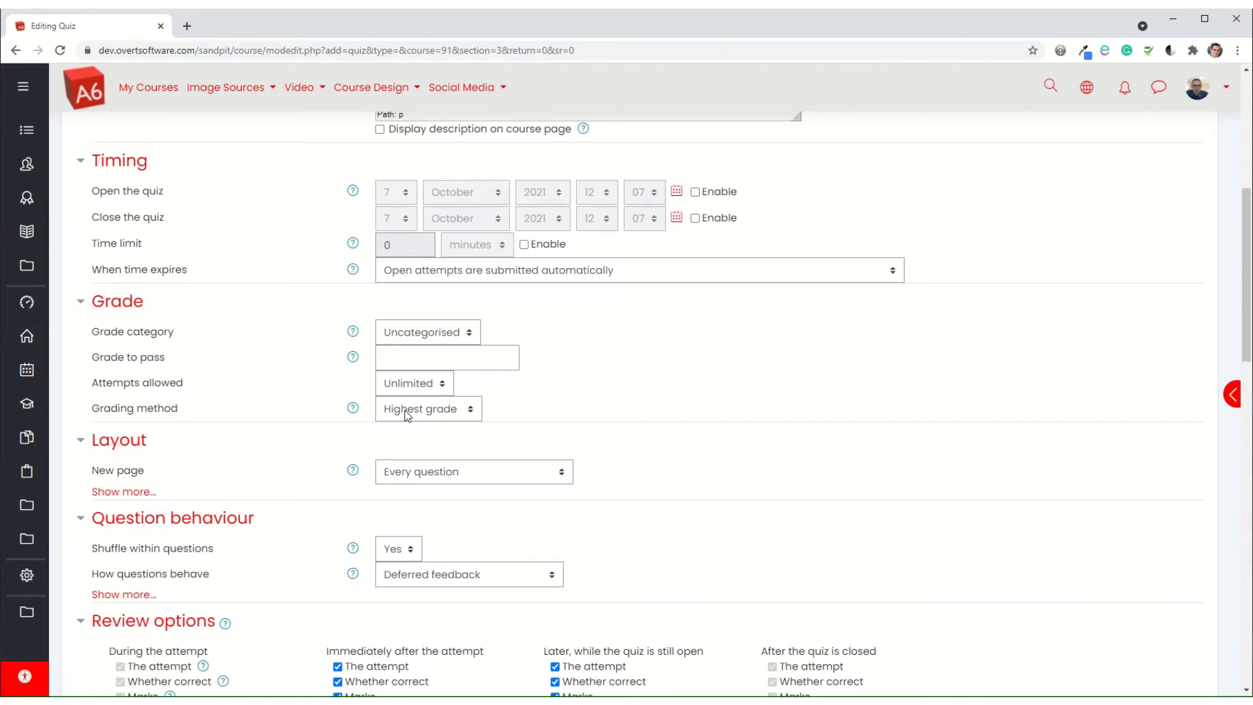
left_click(399, 356)
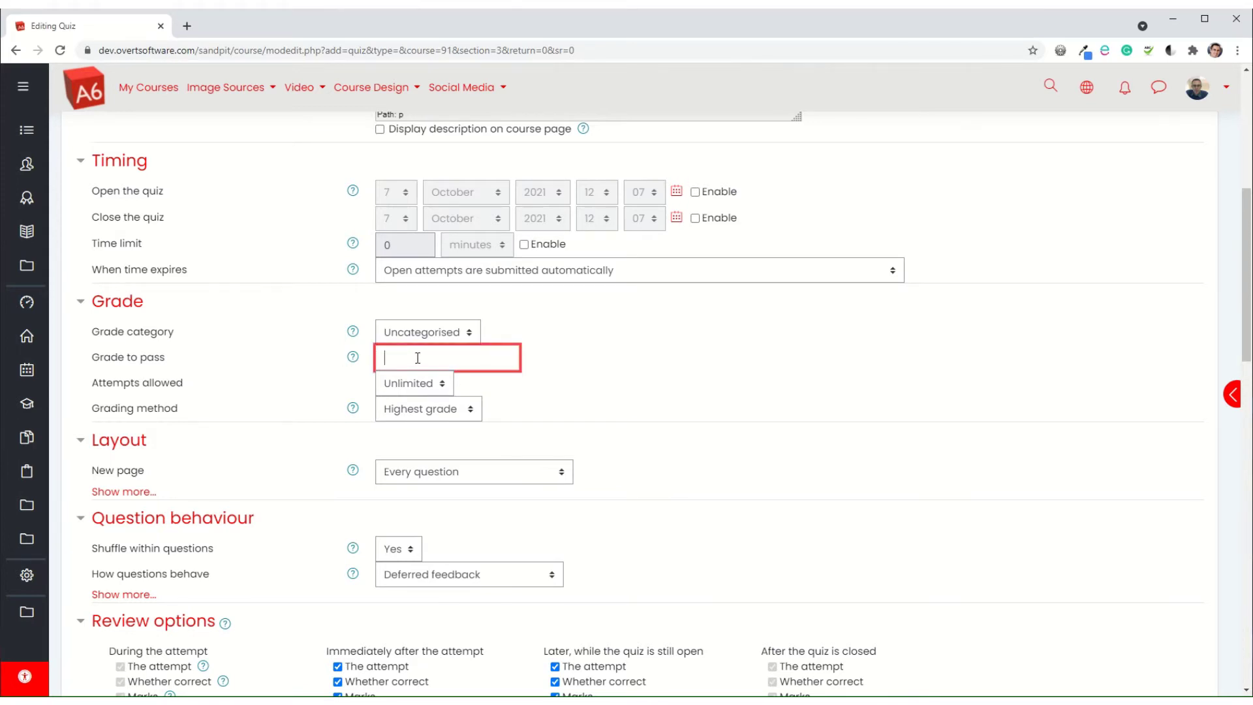
Step: Set how questions behave to Immediate feedback
scroll(458, 288, "up", 4)
scroll(405, 515, "down", 2)
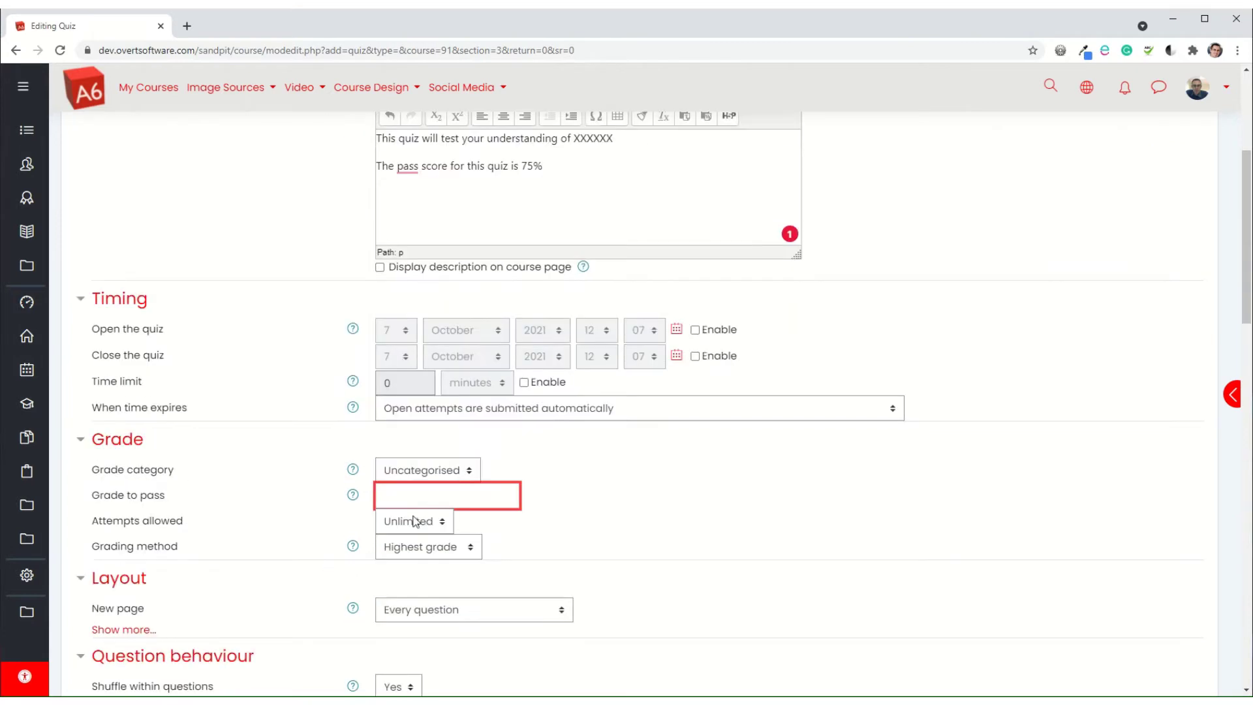
scroll(395, 499, "down", 2)
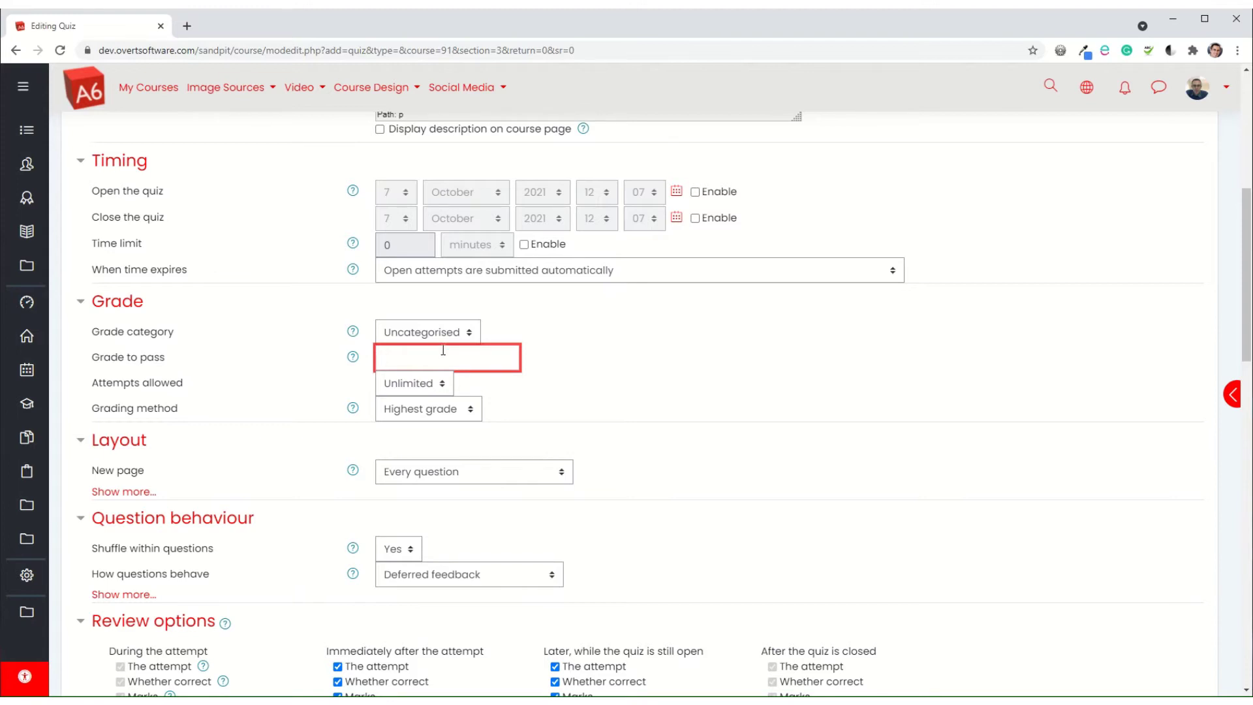
scroll(383, 354, "down", 2)
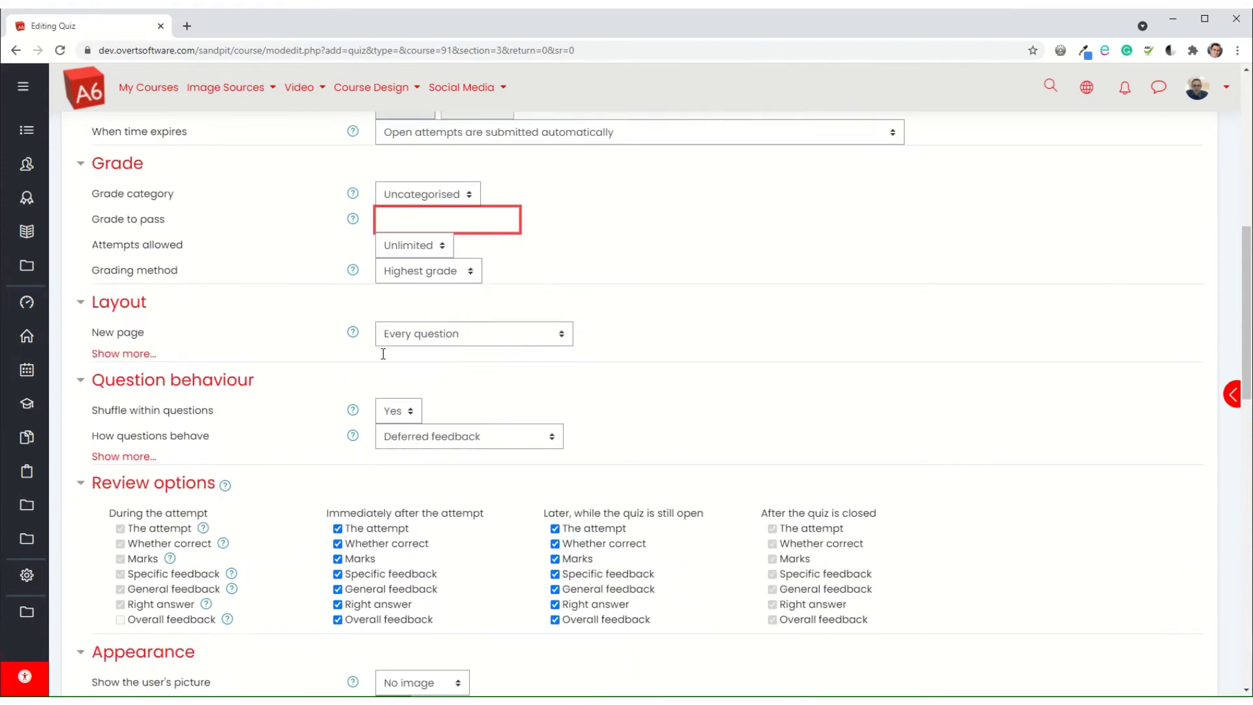
scroll(382, 351, "down", 2)
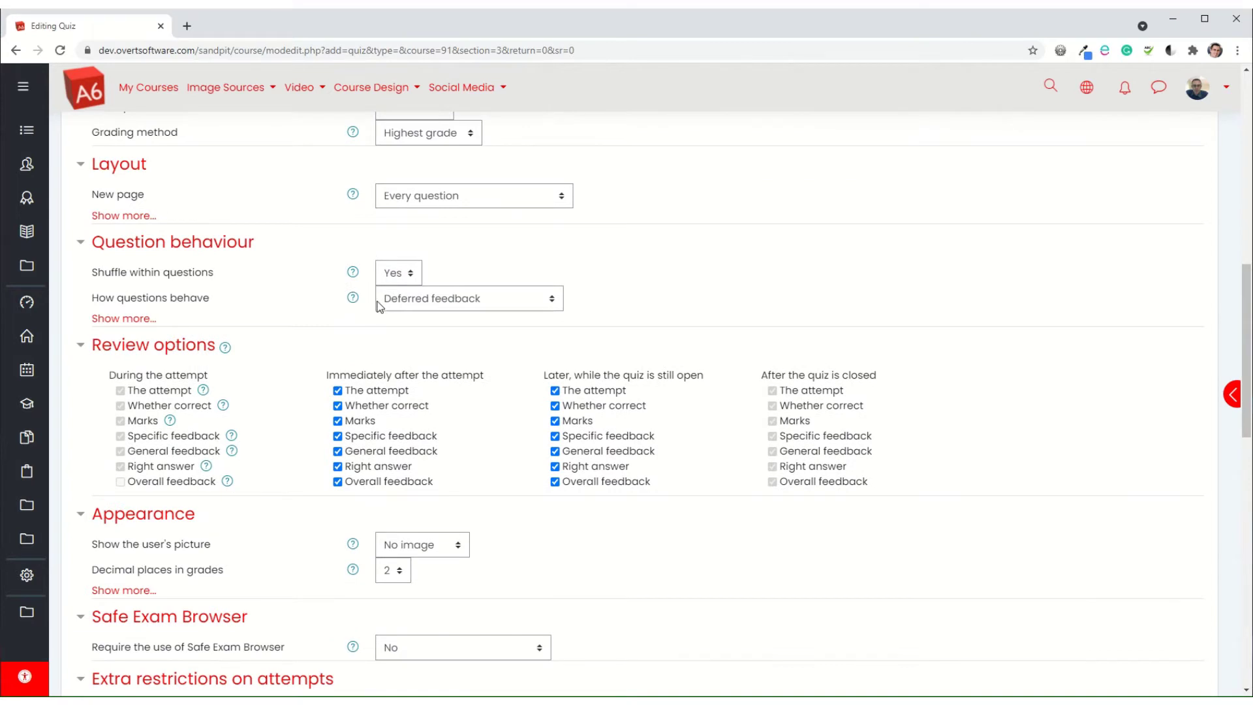
left_click(433, 300)
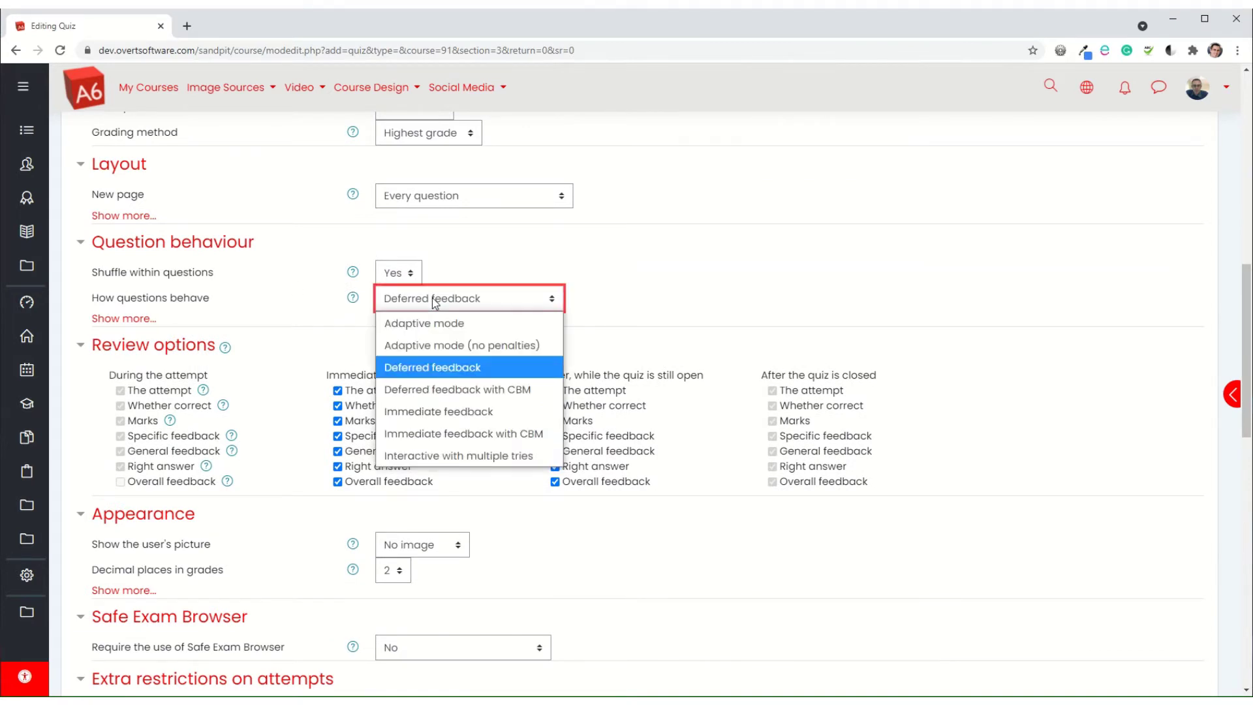
left_click(442, 412)
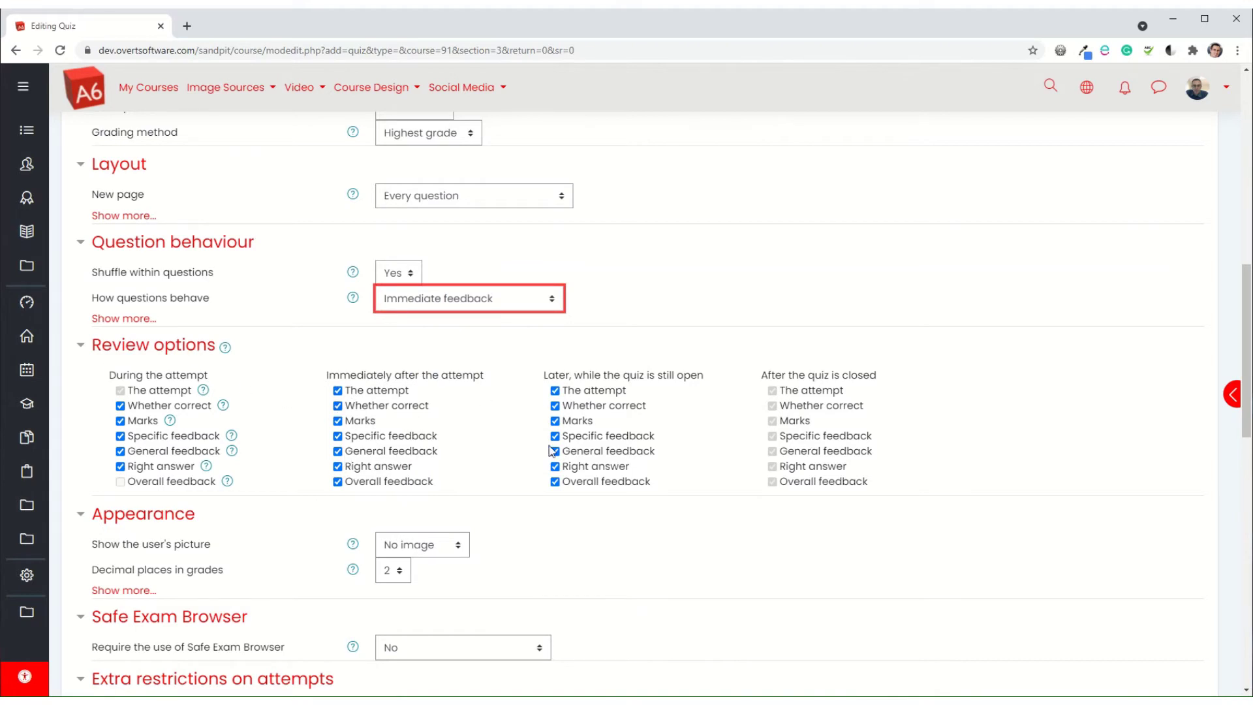
scroll(285, 413, "down", 2)
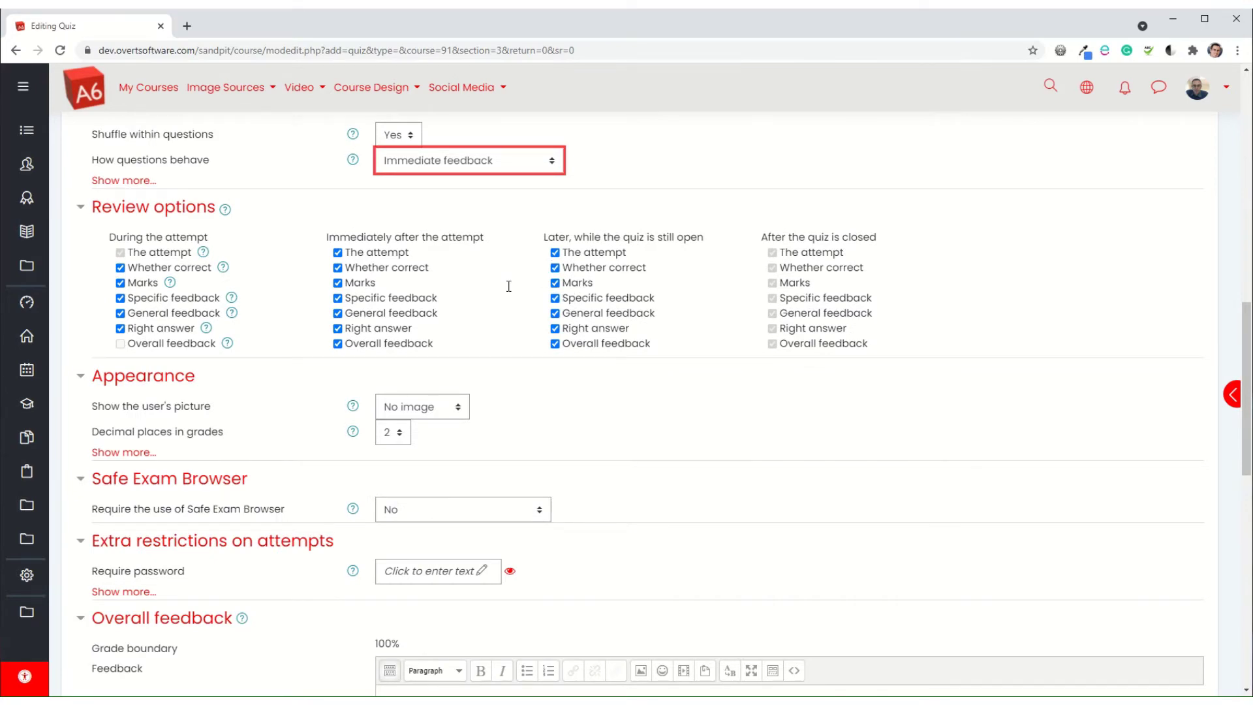
Step: Add a 75% feedback boundary with 'Well done you have passed this quiz.' and 'You have not reached the pass score.'
scroll(508, 286, "down", 4)
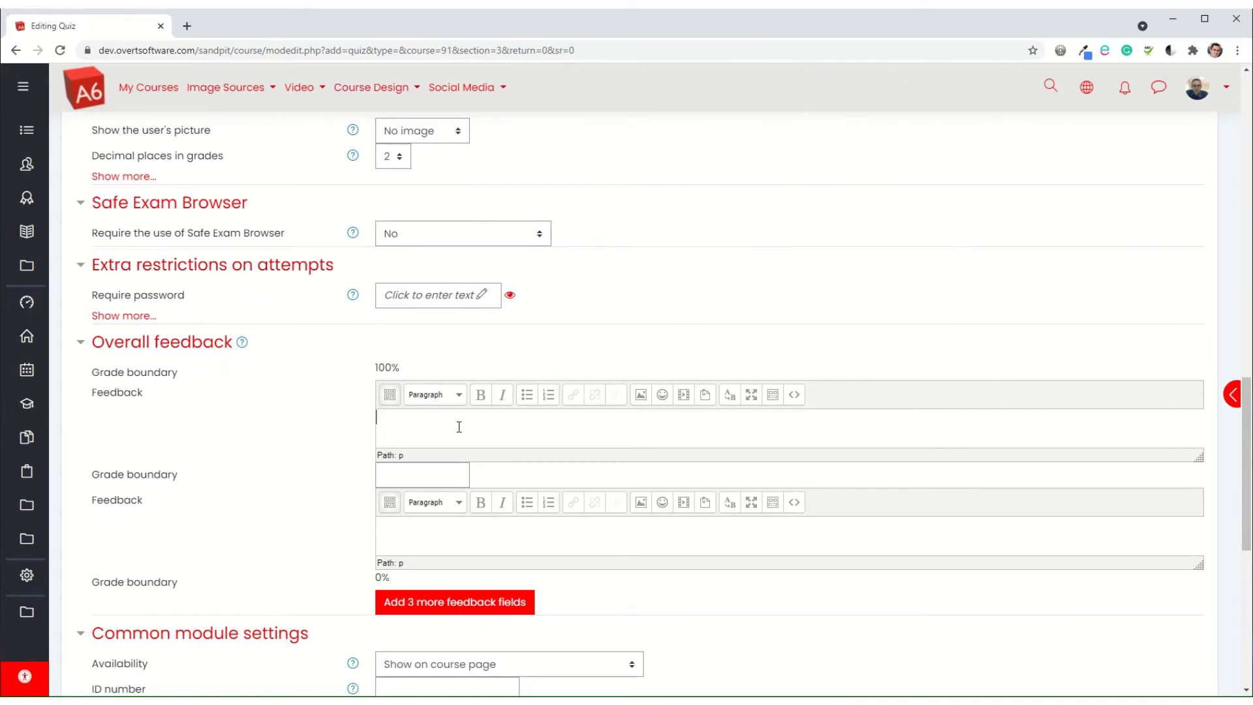
left_click(420, 471)
type("75%")
left_click(404, 433)
type("Well done you have passed this ")
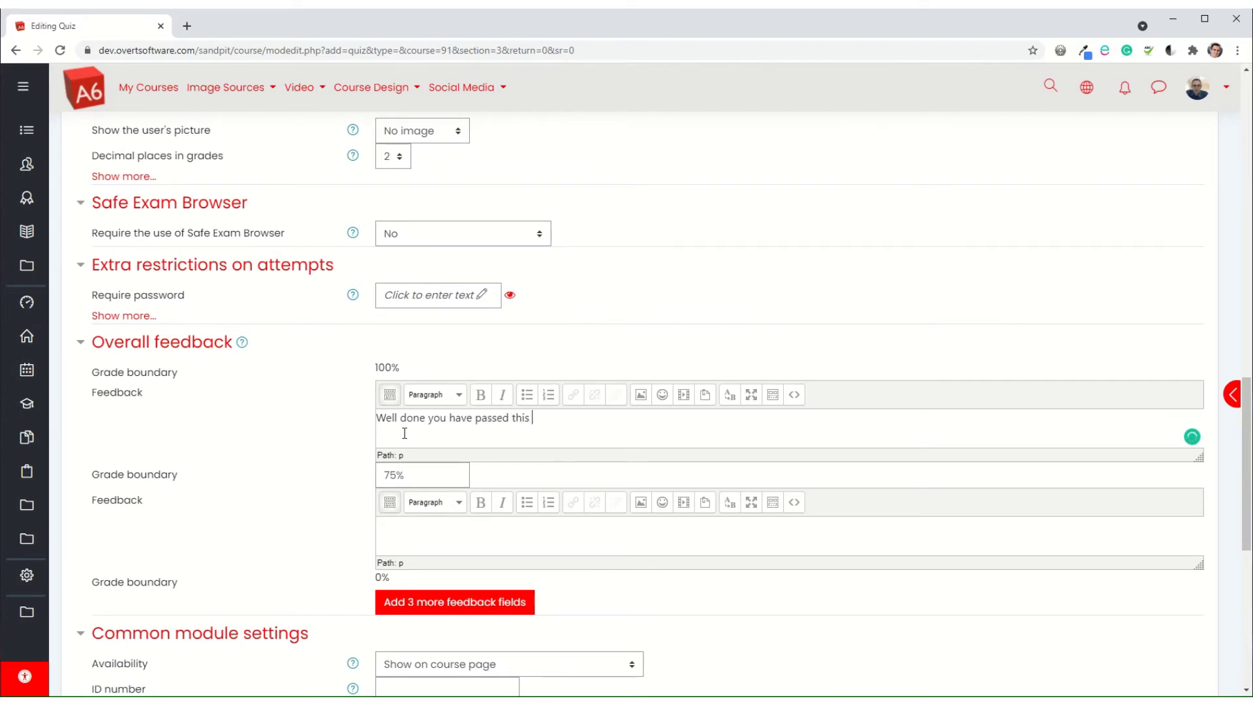
type("quiz")
left_click(428, 540)
type("You have not reached the pass score")
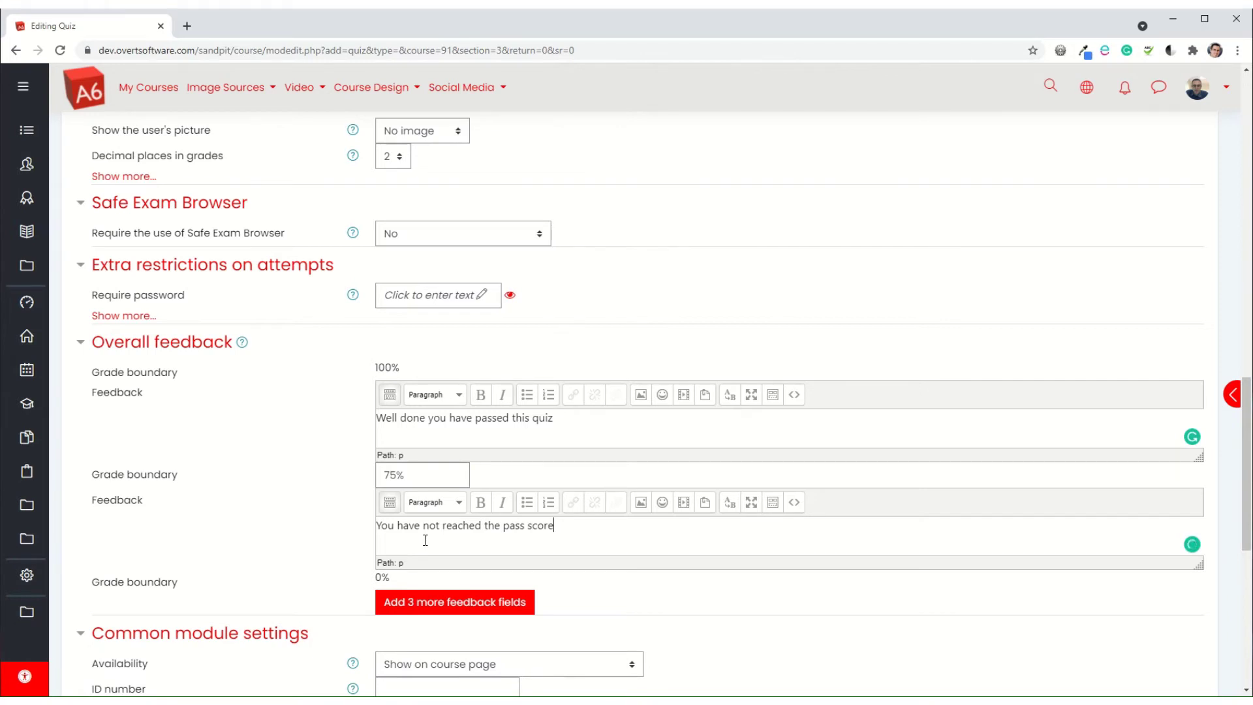
scroll(425, 540, "down", 2)
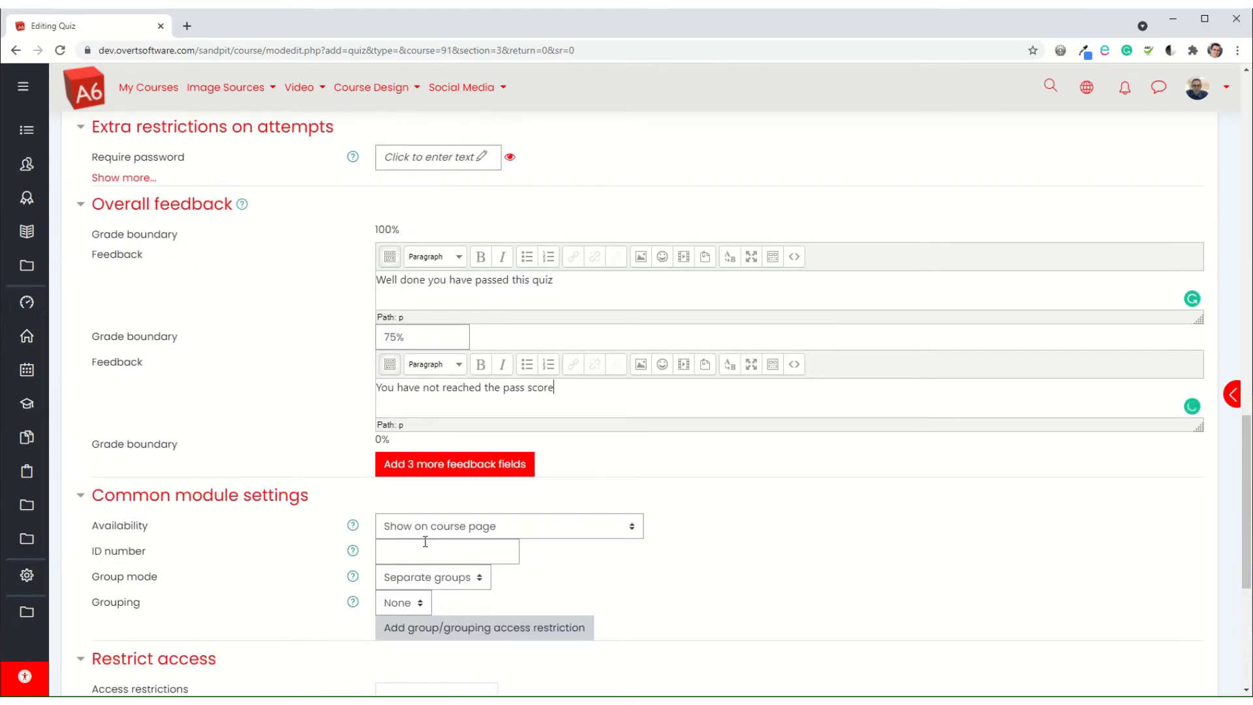
type(".")
left_click(569, 284)
Step: Set completion to 'Show activity as complete when conditions are met', requiring a grade and passing grade, not a view
type(".")
scroll(447, 414, "down", 2)
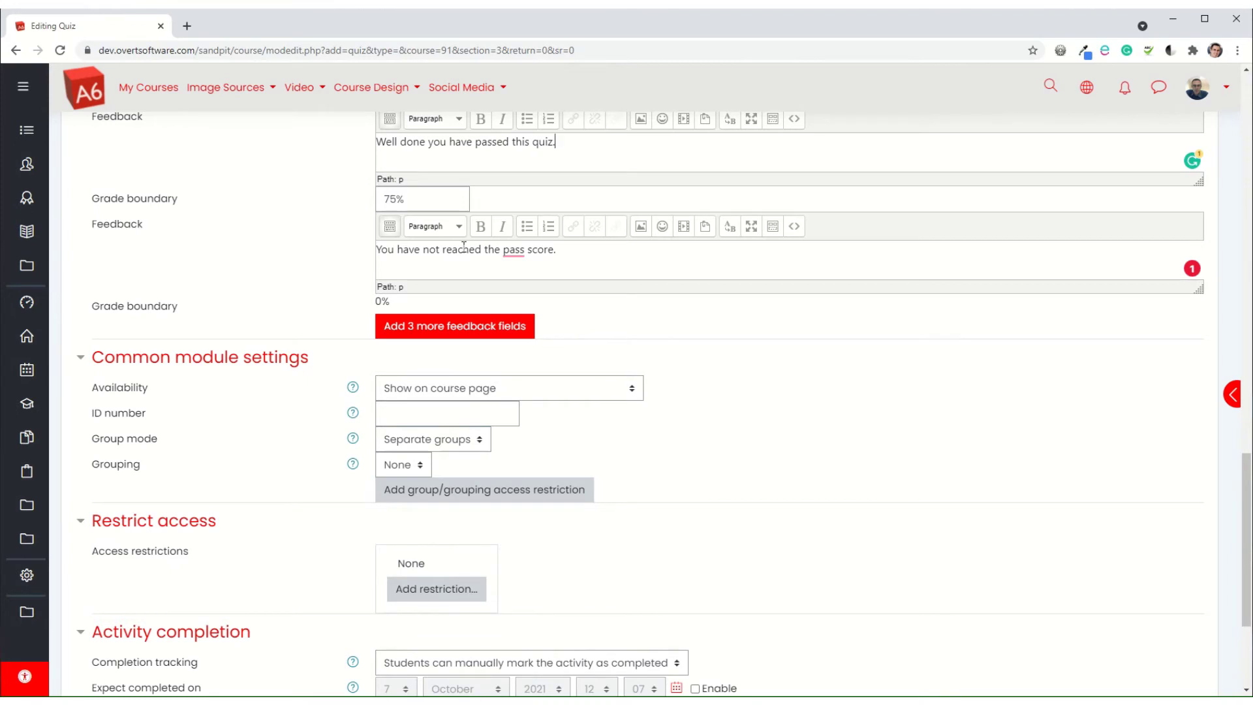
scroll(463, 247, "down", 2)
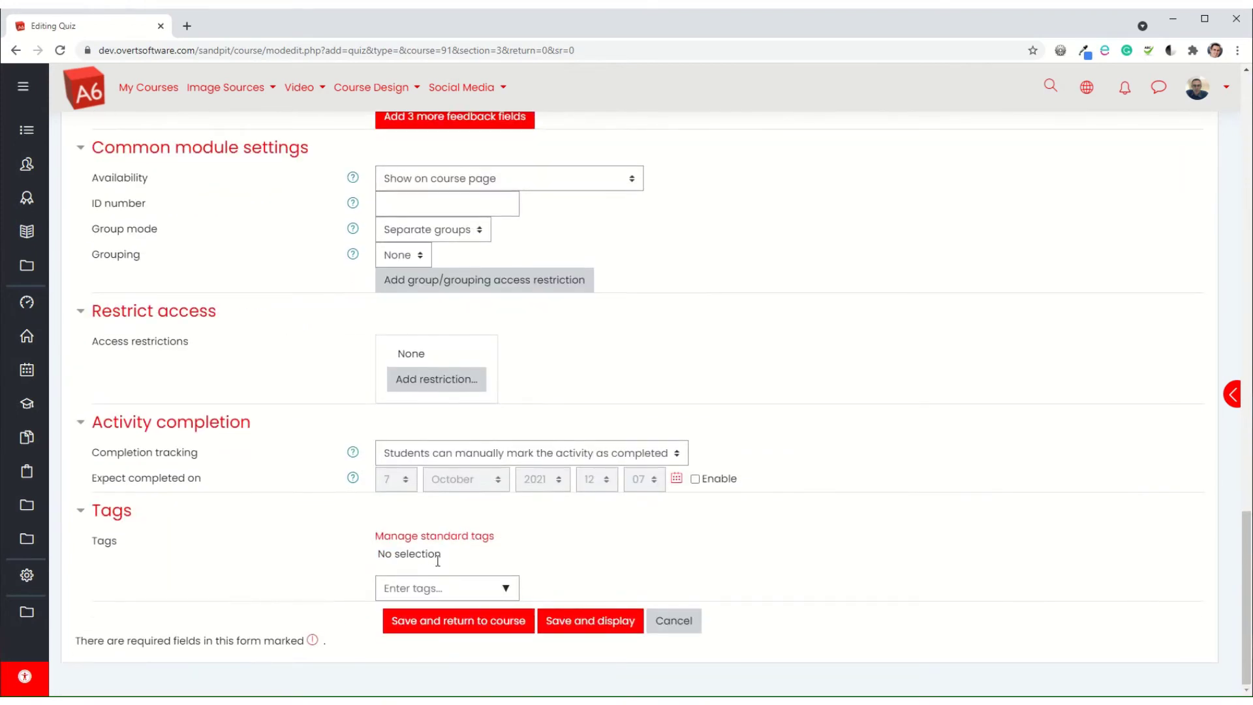
left_click(485, 450)
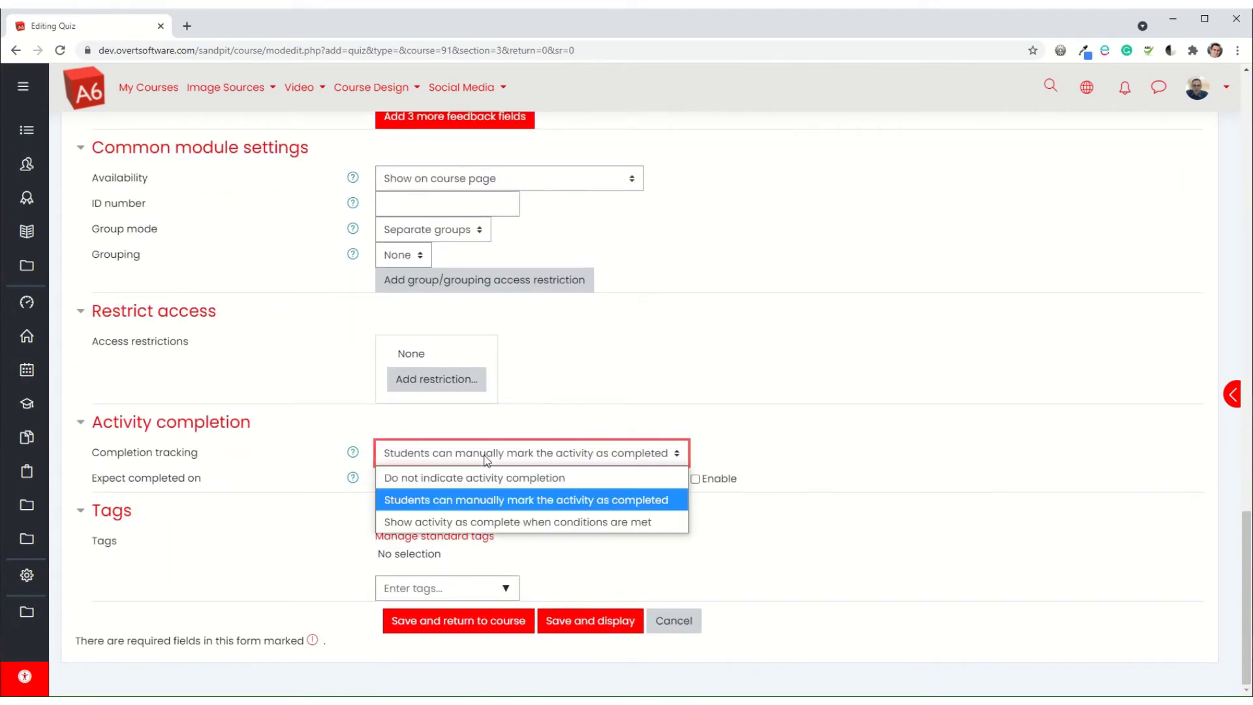
left_click(453, 522)
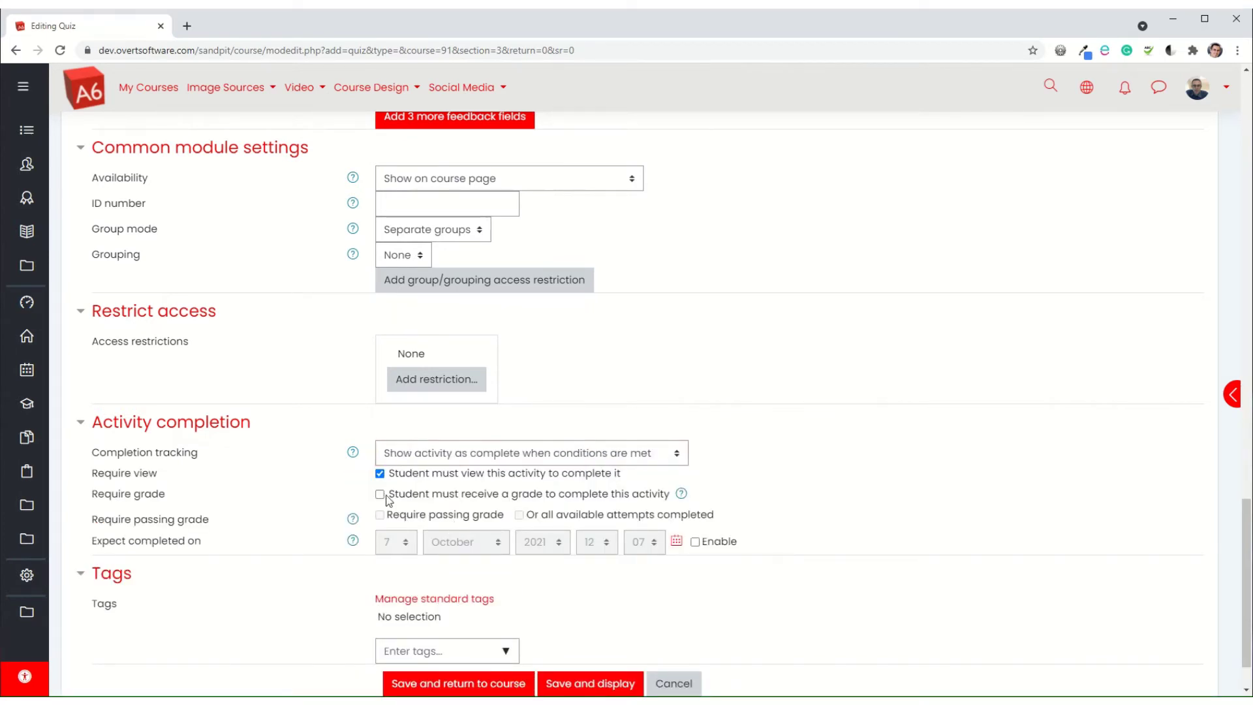
left_click(382, 496)
left_click(380, 515)
left_click(382, 476)
scroll(409, 493, "down", 1)
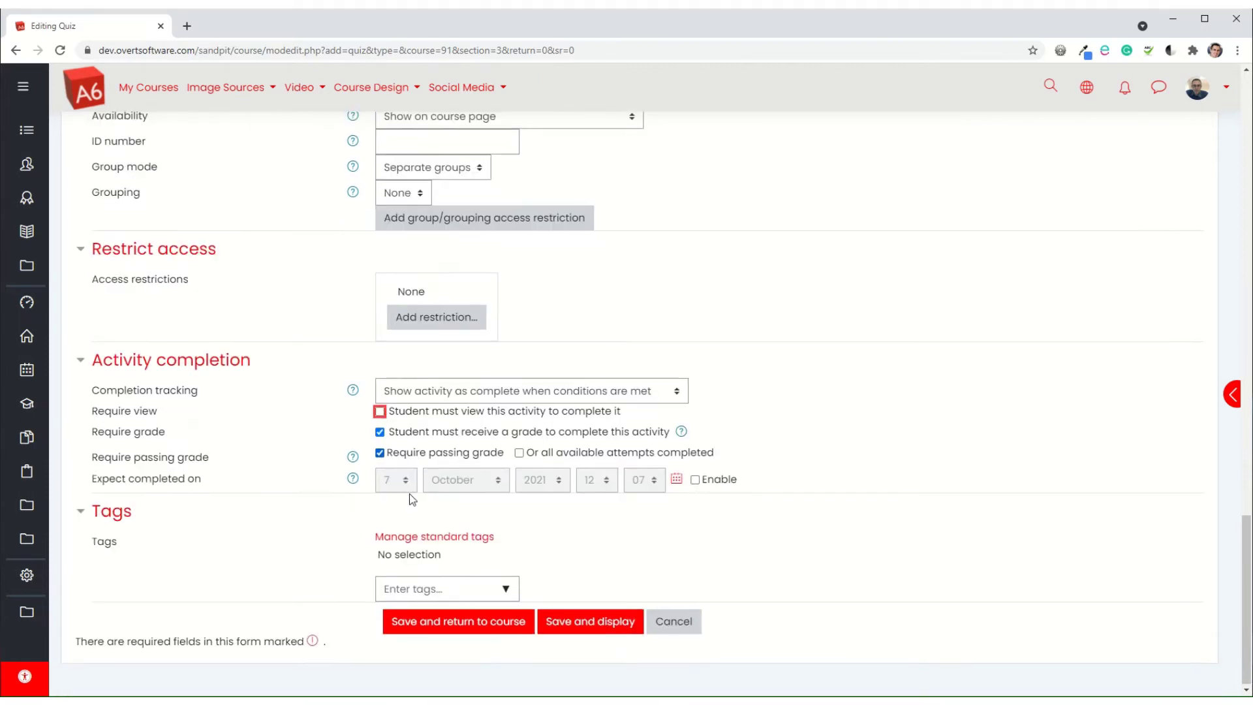
Step: Save the quiz, fill in the missing Grade to pass, then save and display it
left_click(592, 622)
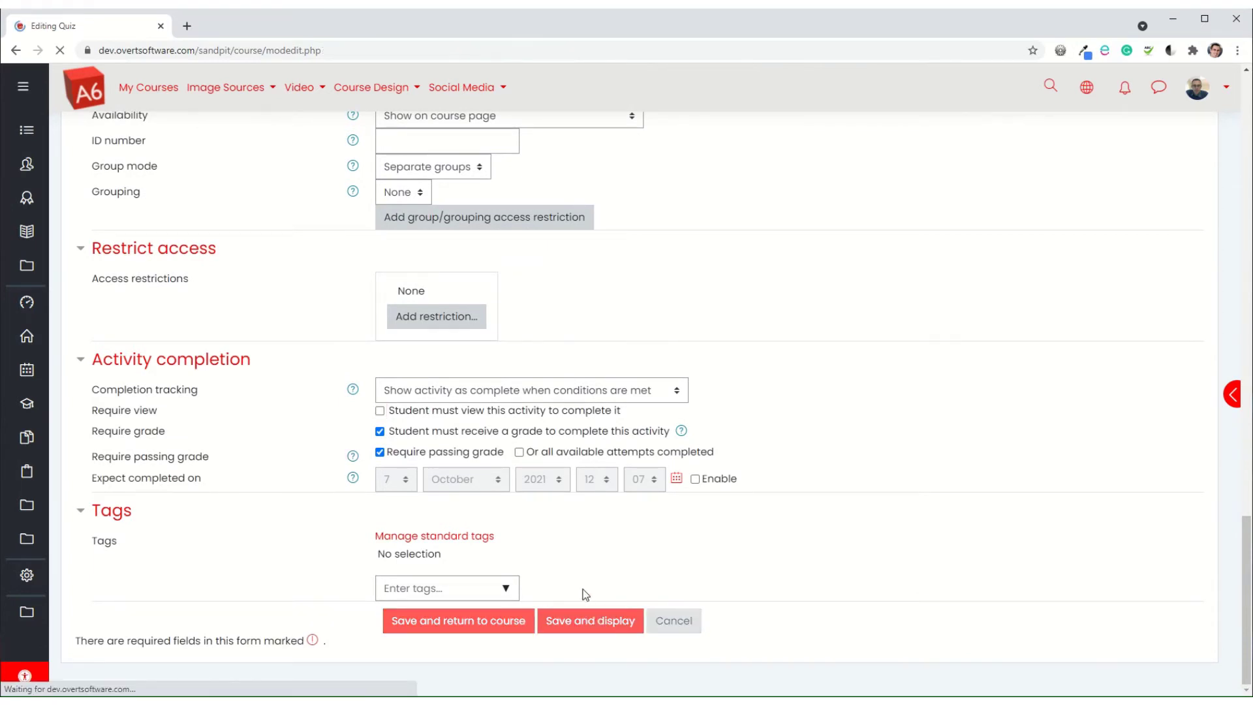
scroll(237, 441, "down", 20)
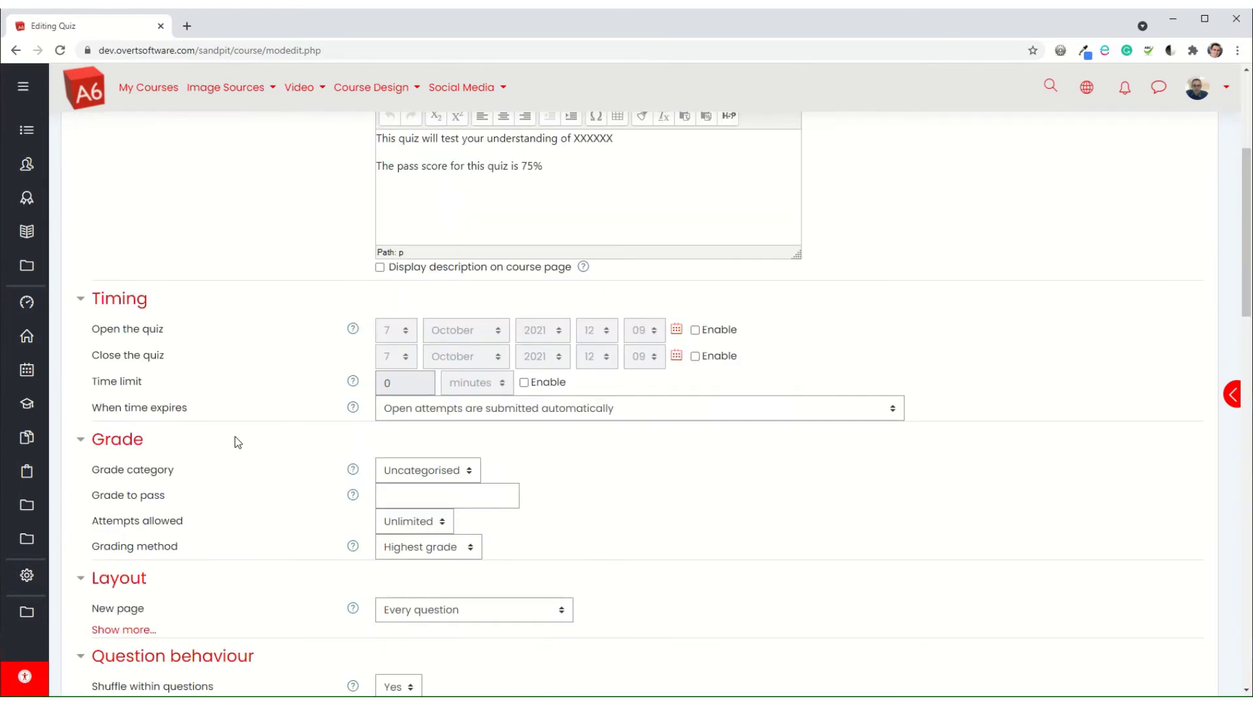
scroll(299, 480, "down", 4)
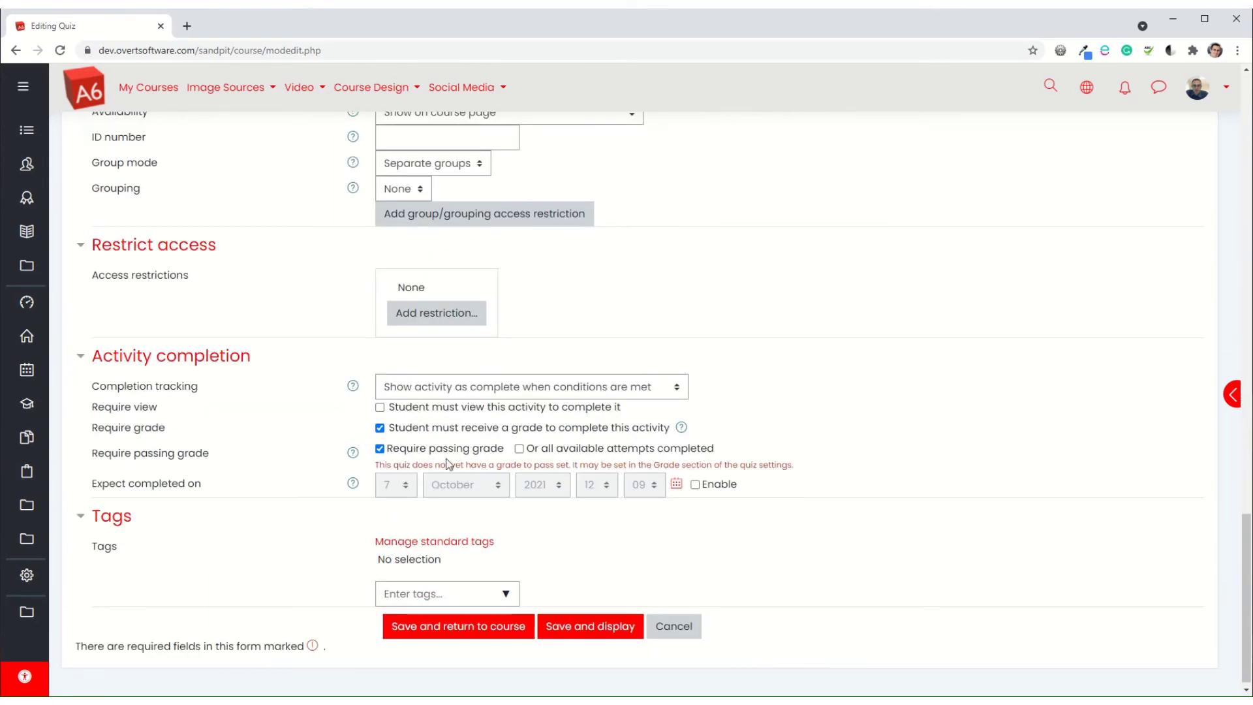
scroll(463, 460, "up", 12)
scroll(461, 459, "up", 6)
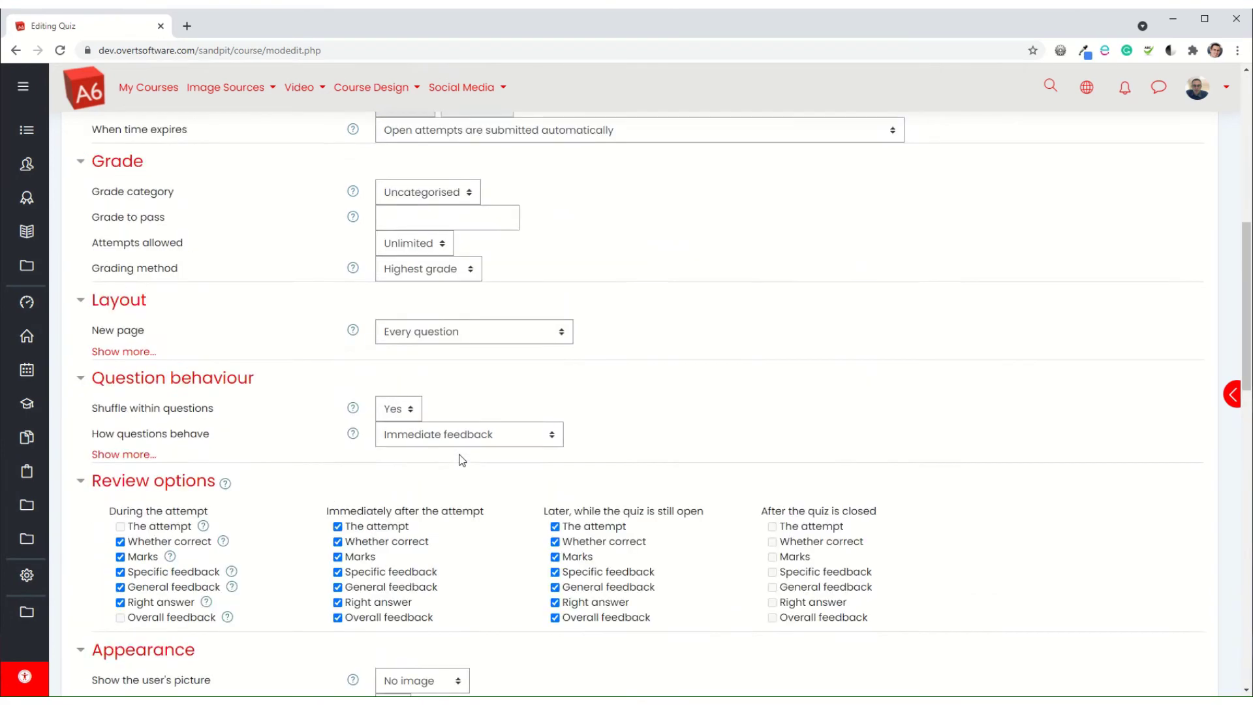
left_click(401, 356)
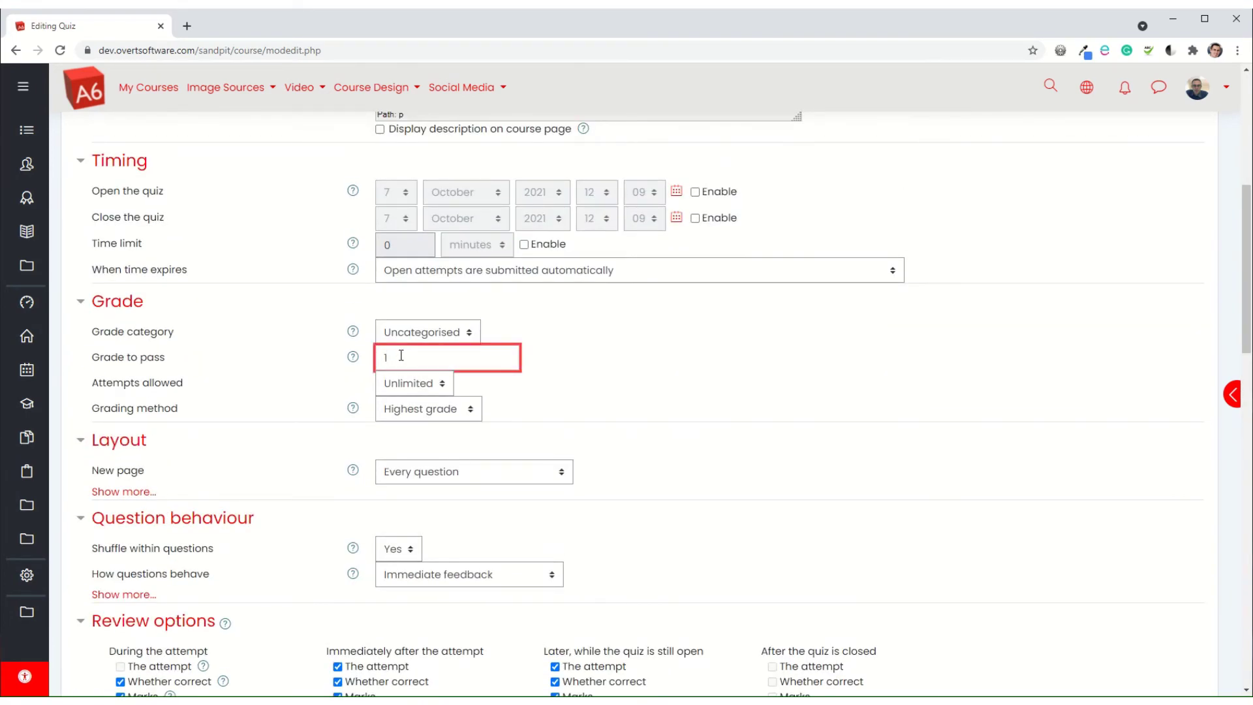
scroll(357, 434, "down", 18)
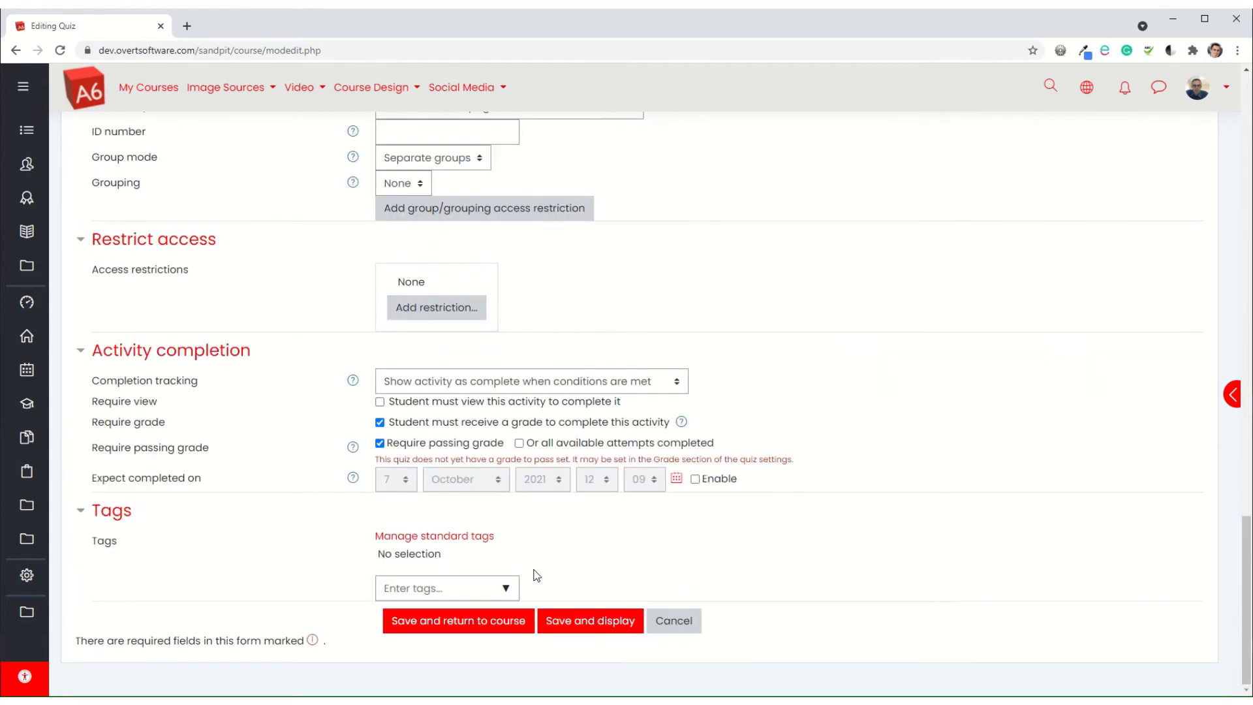
left_click(578, 624)
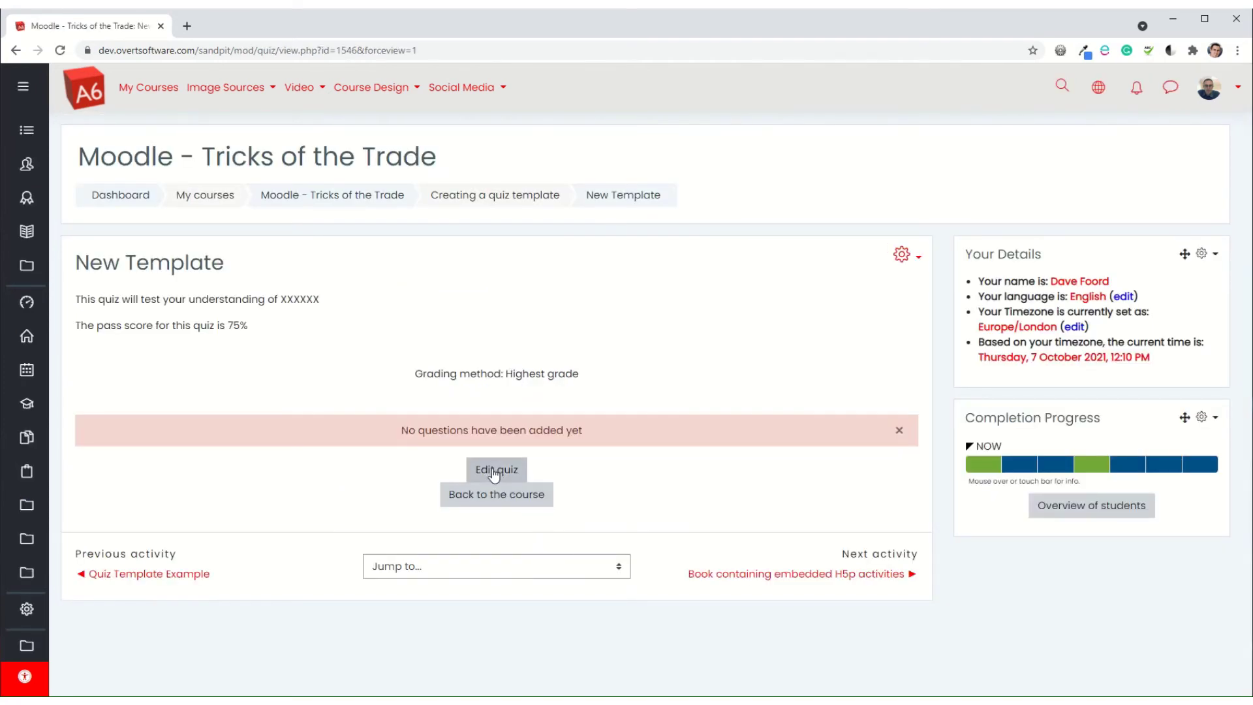
Step: Set New Template's maximum grade to 100.00 and save it
left_click(495, 472)
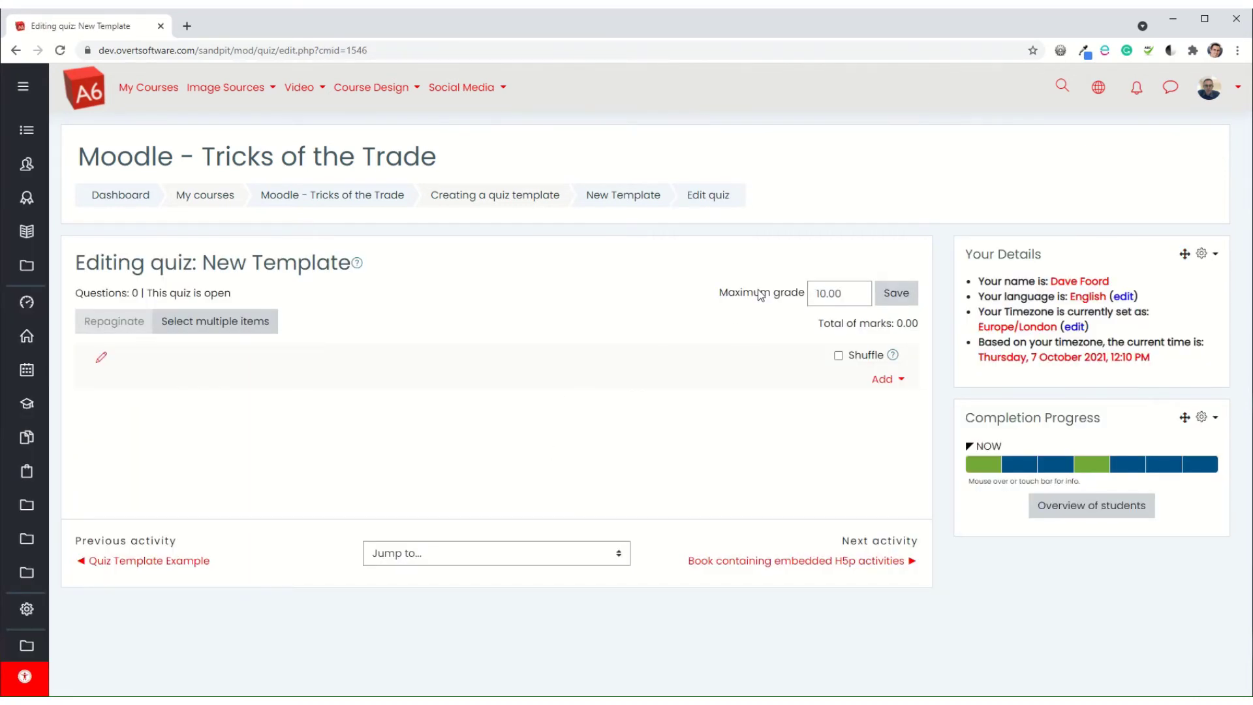
left_click(826, 295)
type("0")
left_click(893, 296)
Step: Change New Template's grade to pass to 75 and save back to the course
left_click(346, 199)
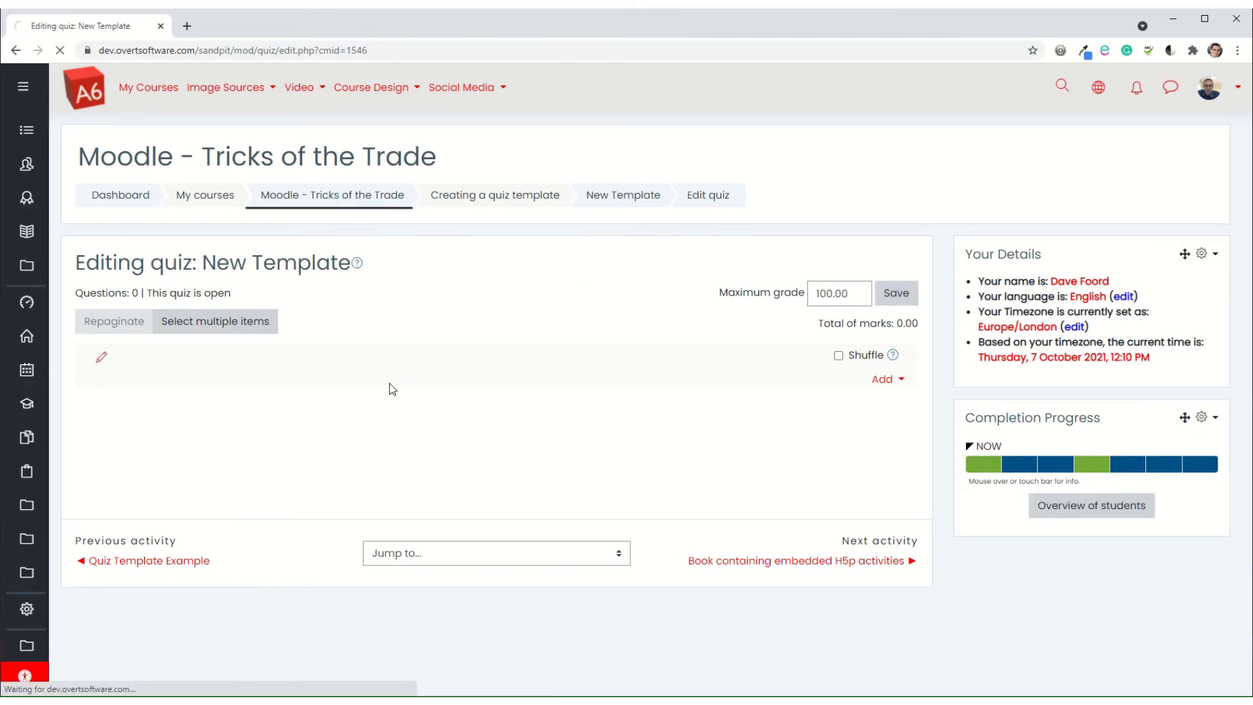
scroll(319, 416, "down", 8)
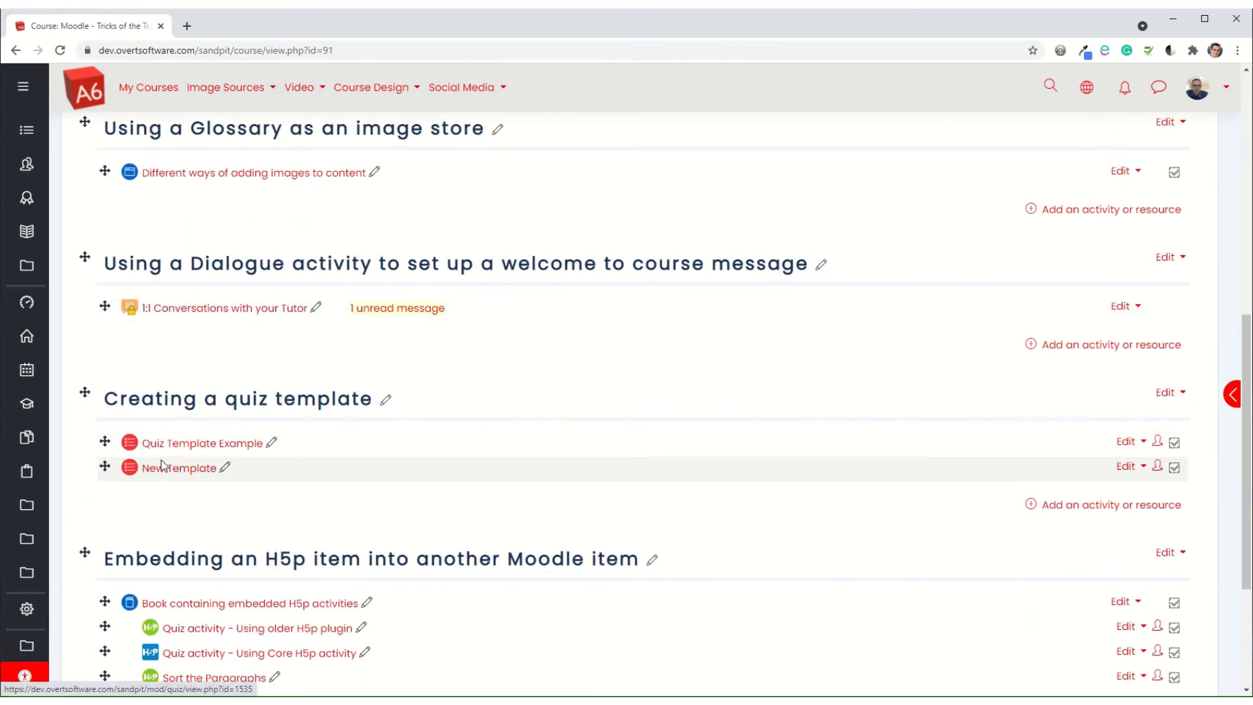
left_click(1128, 466)
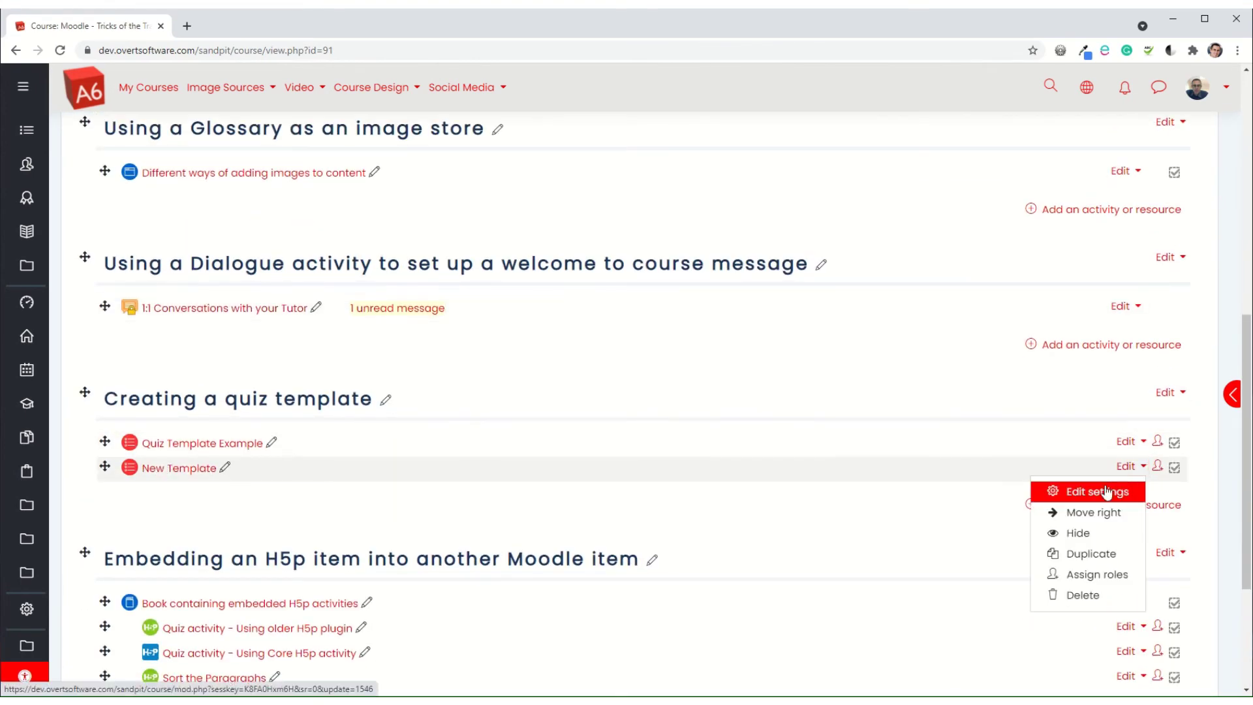
left_click(1098, 496)
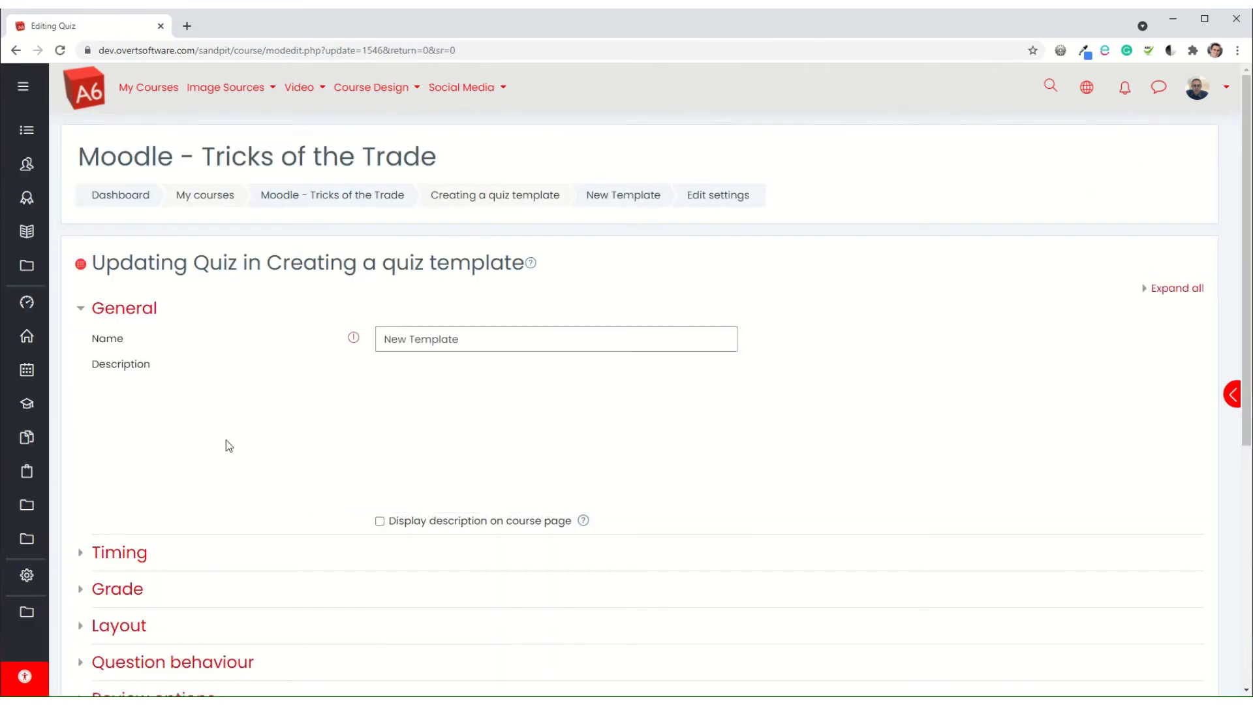
scroll(225, 440, "down", 4)
left_click(118, 335)
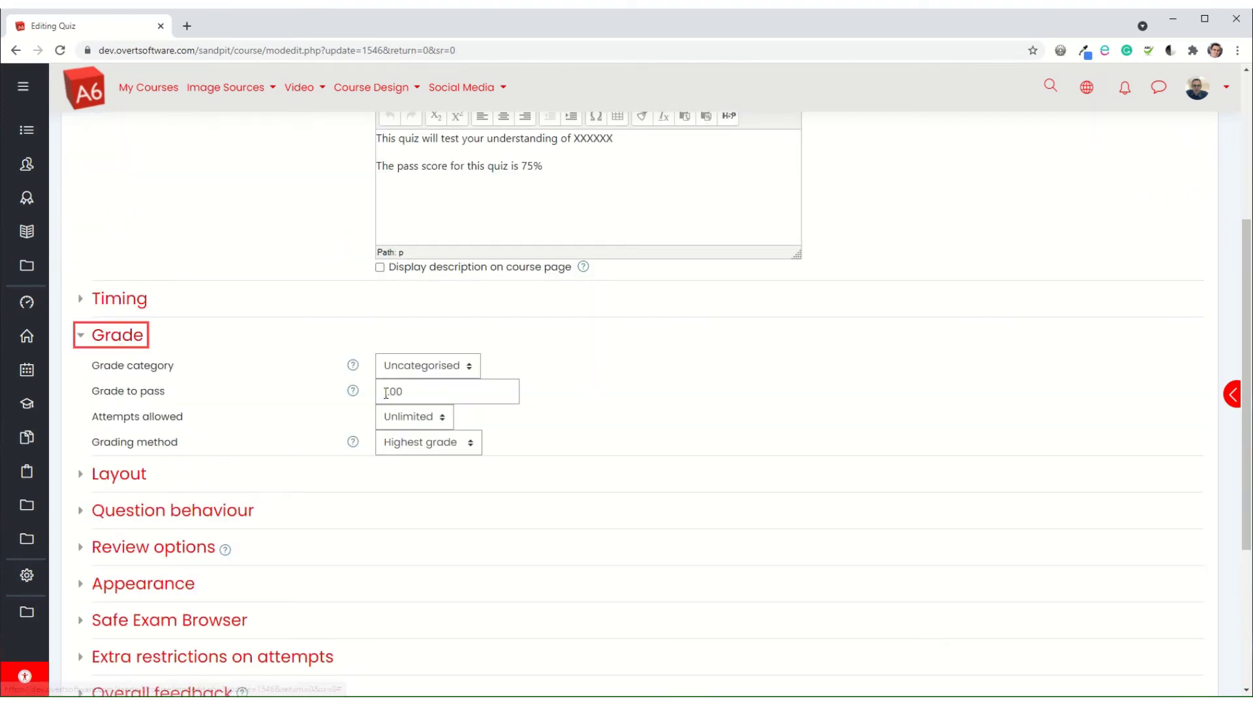
double_click(405, 391)
type("75")
scroll(308, 397, "down", 4)
left_click(479, 621)
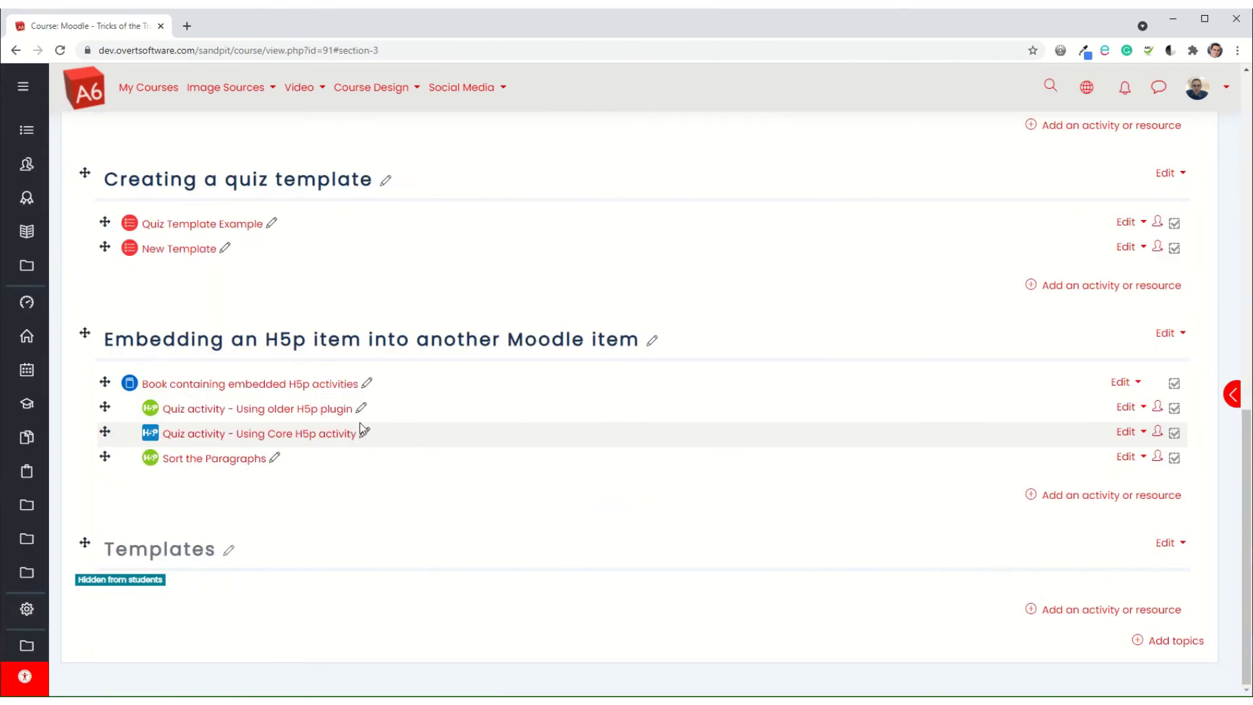
Step: Duplicate New Template and open the settings of New Template (copy)
scroll(286, 416, "up", 2)
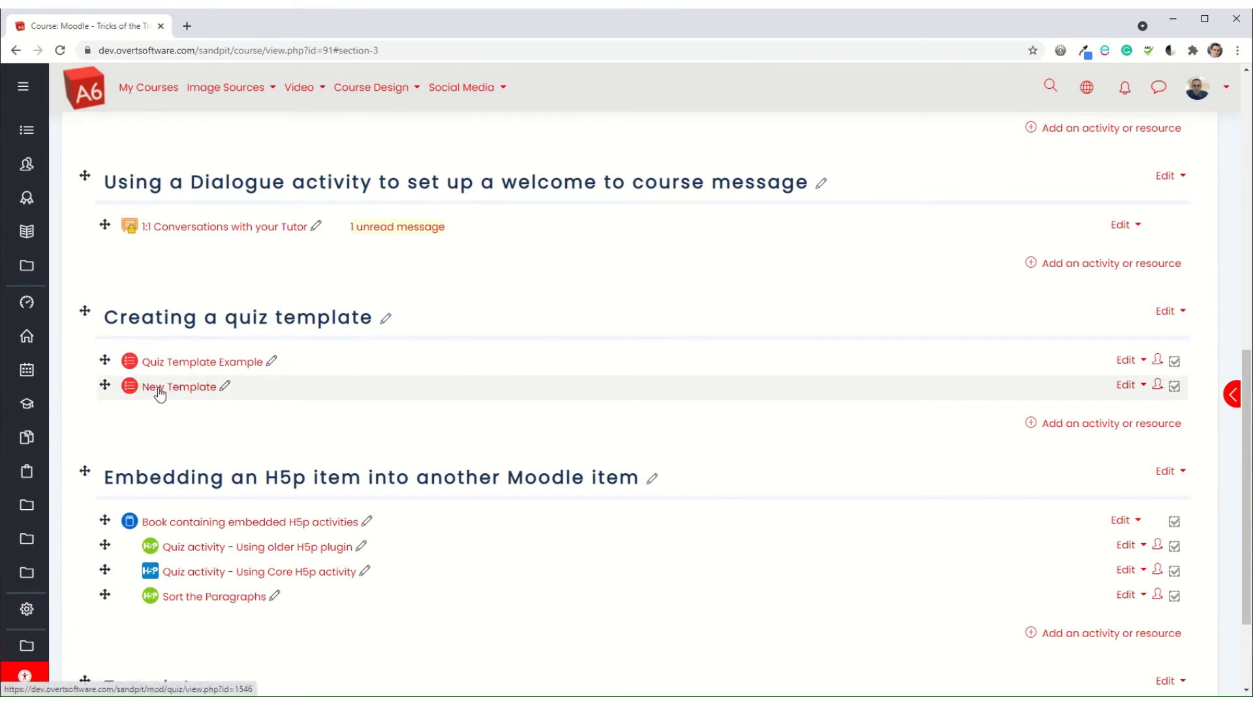
left_click(1124, 386)
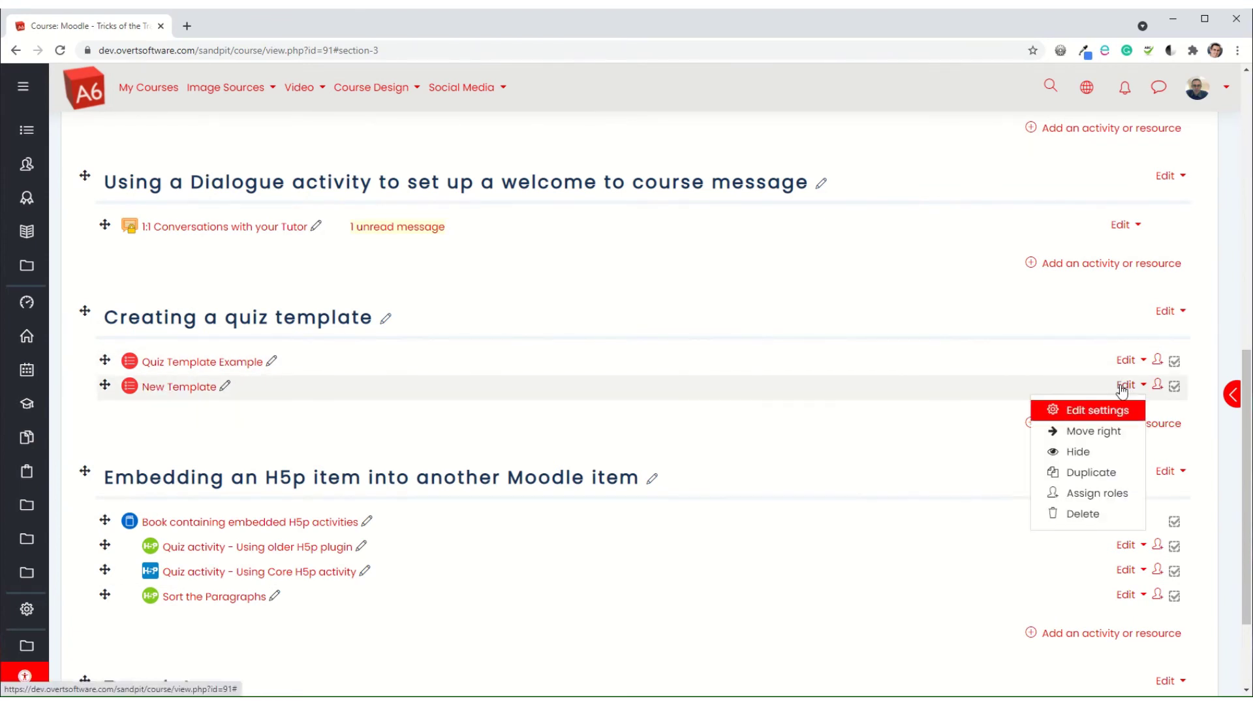
left_click(1077, 452)
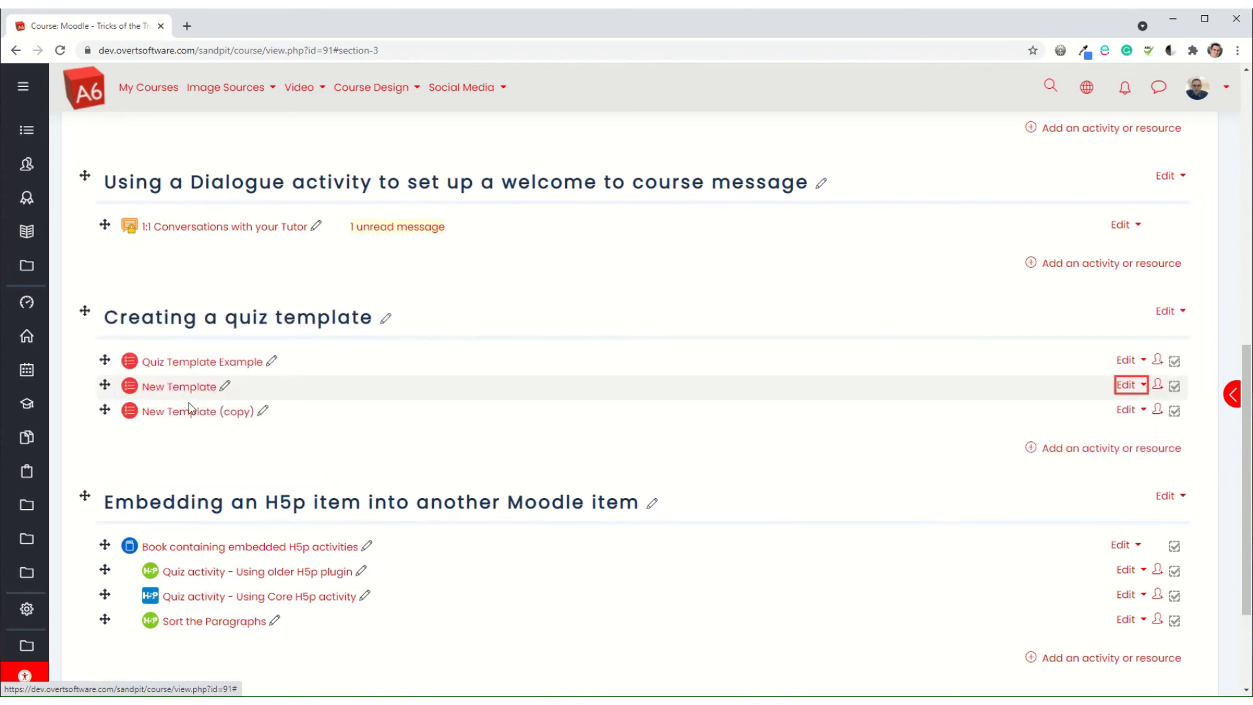
left_click(1126, 411)
left_click(1044, 433)
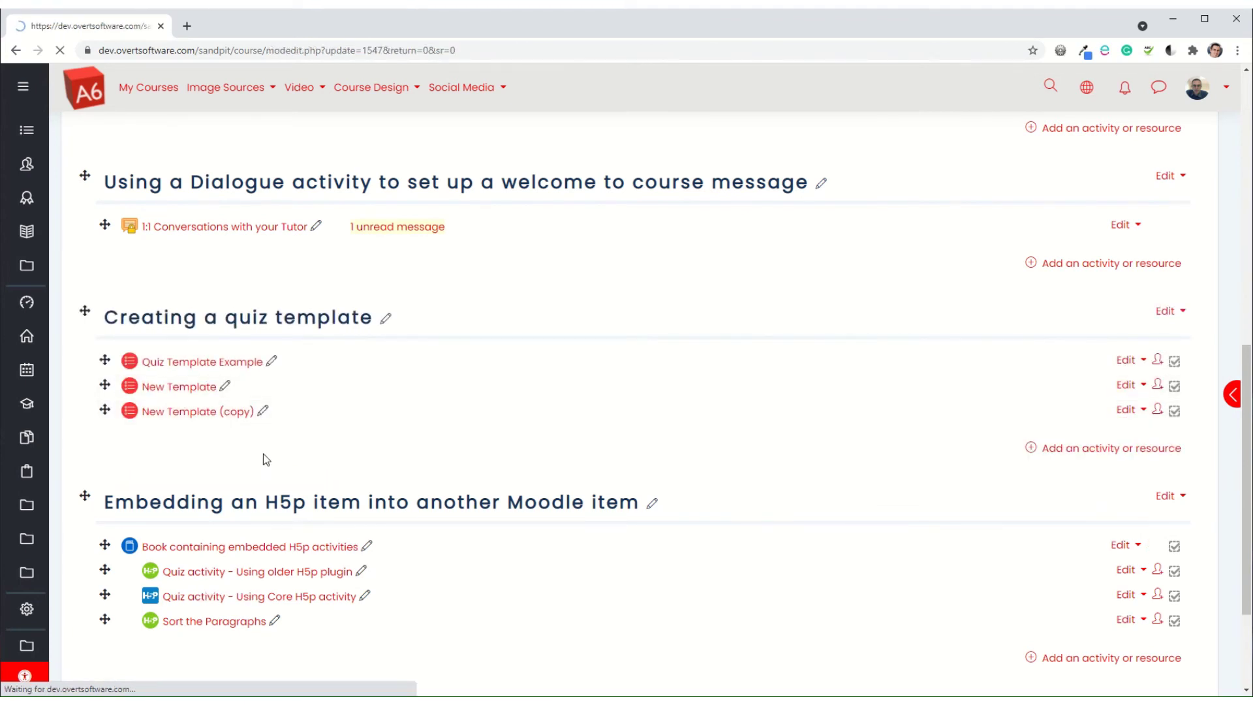
Step: Rename the copy to 'New quiz' and change the description's pass score to 80%
left_click_drag(513, 338, 333, 343)
type("New quiz")
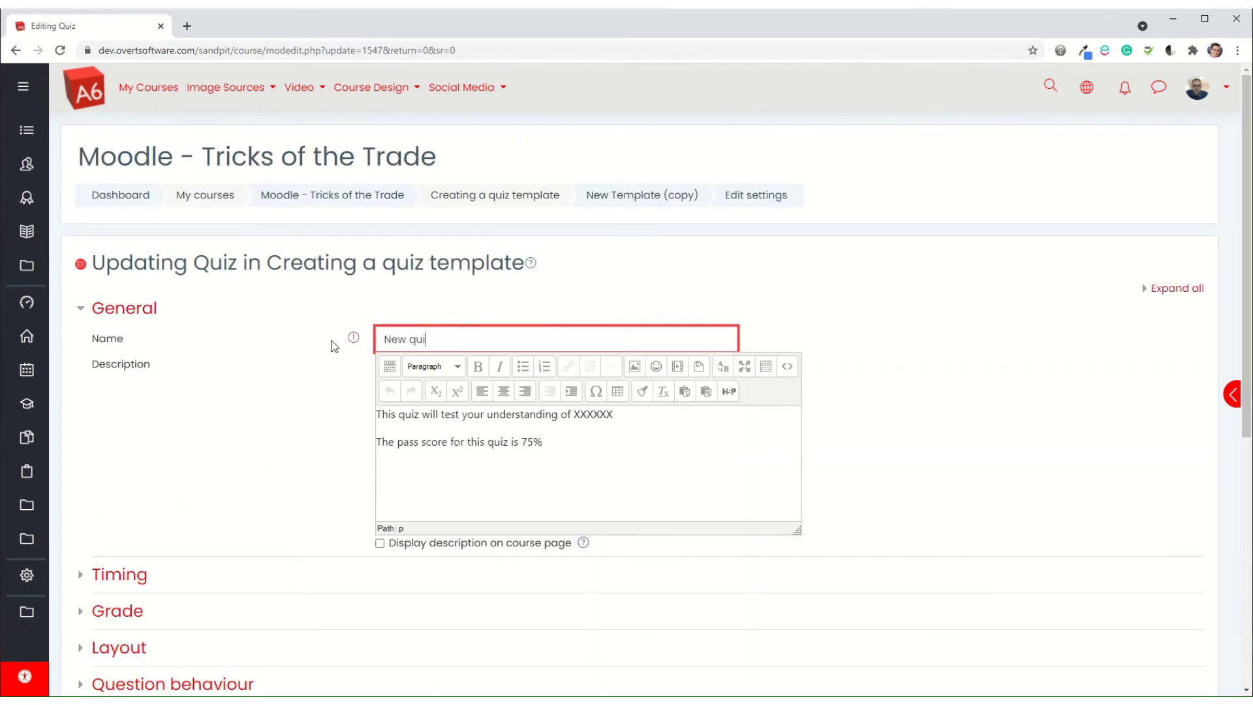
double_click(533, 442)
type("80")
left_click_drag(572, 416, 633, 414)
scroll(139, 355, "down", 4)
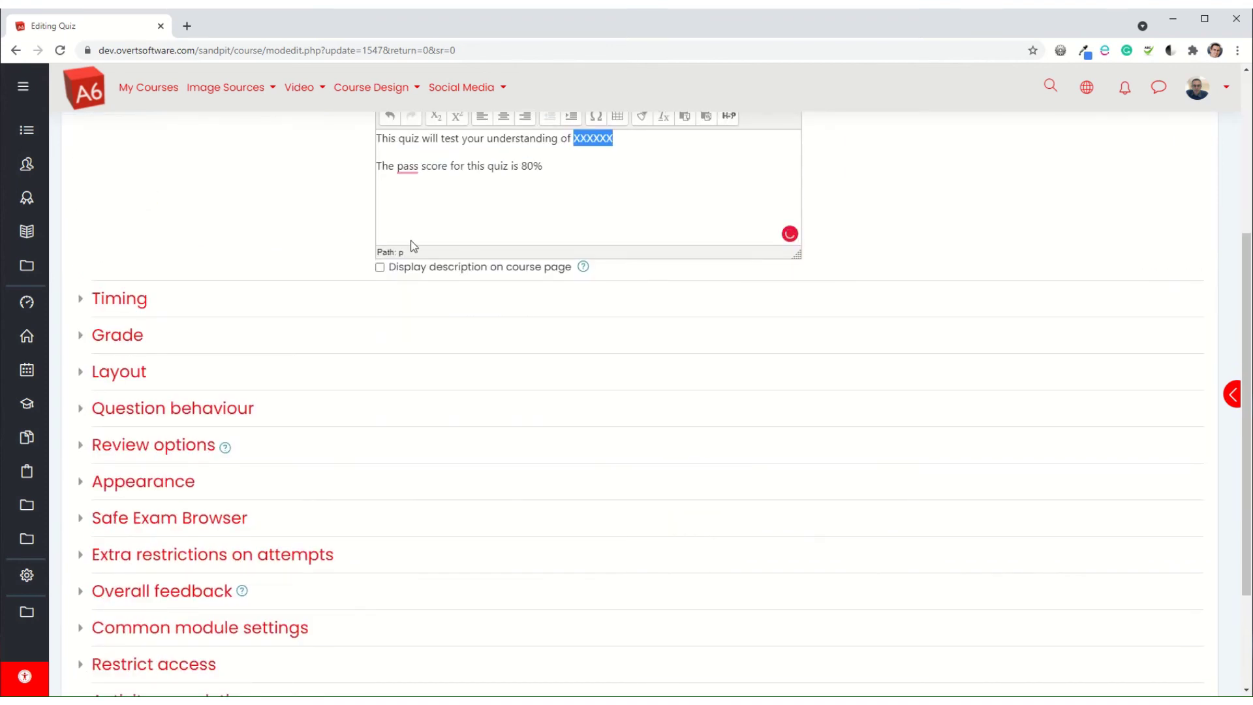
Step: Set the grade to pass and overall feedback boundary to 80, then save and display
left_click(120, 338)
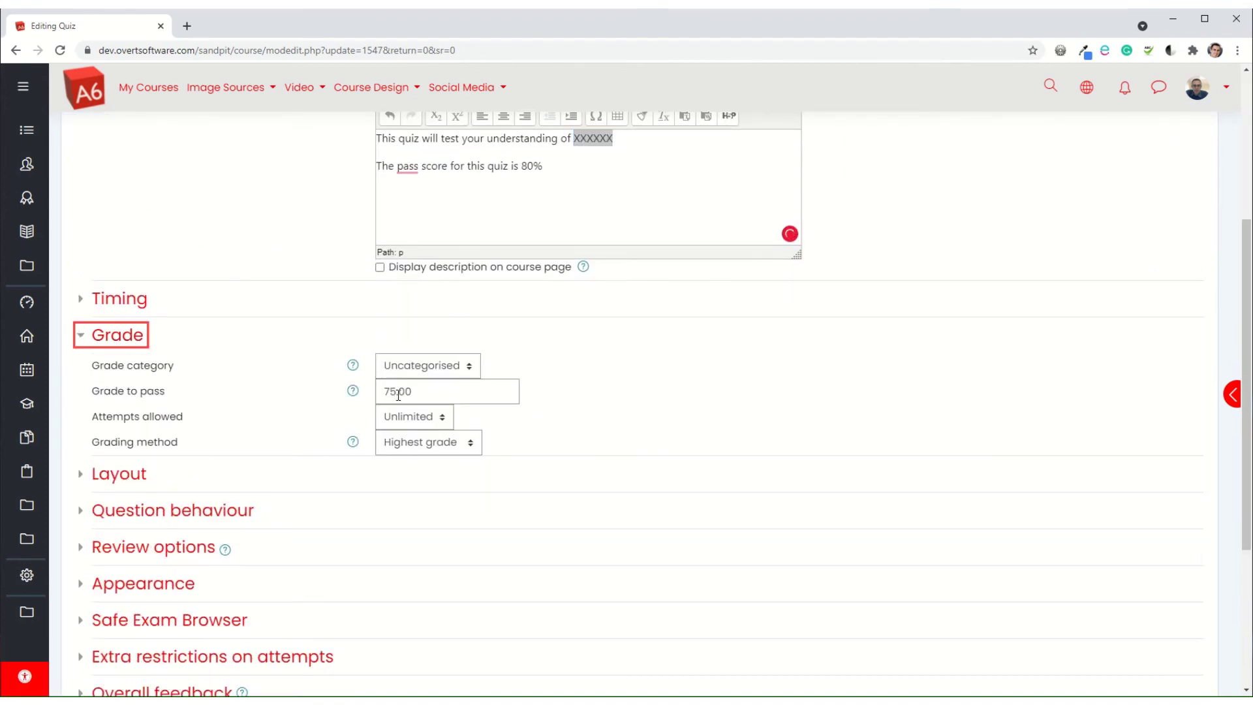
left_click_drag(385, 392, 402, 391)
type("80")
scroll(291, 420, "down", 4)
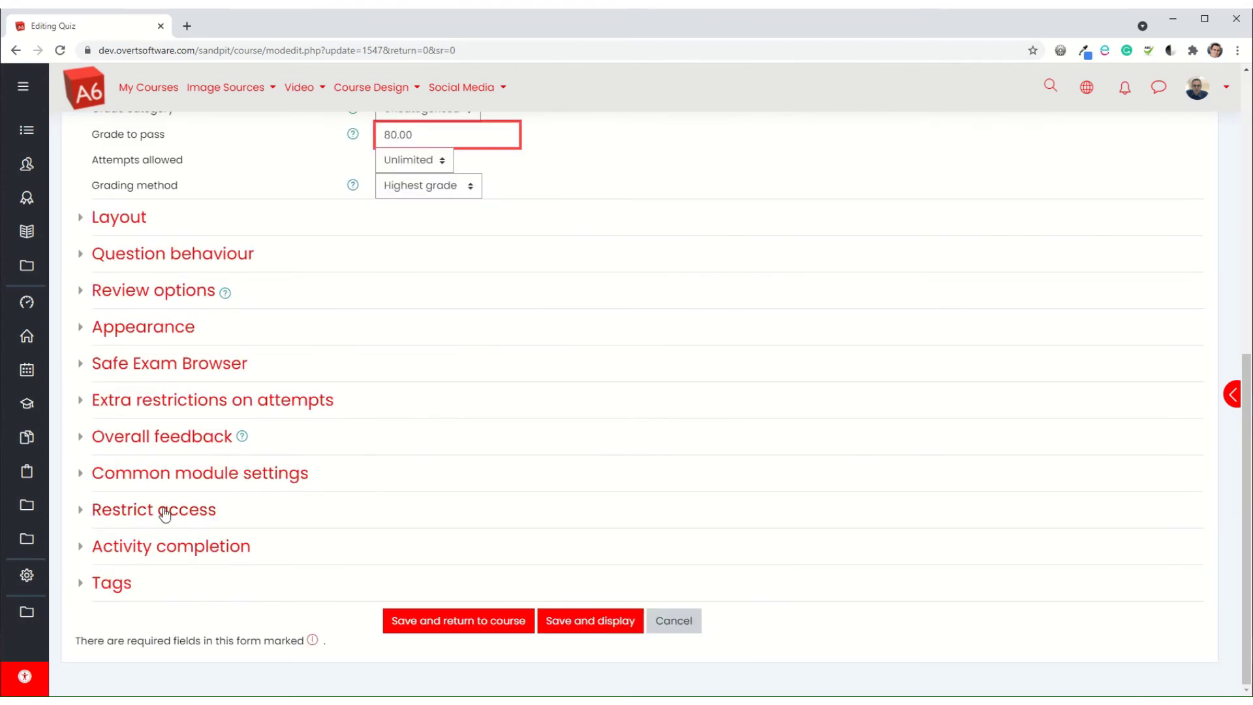
left_click(150, 437)
scroll(353, 483, "down", 4)
double_click(394, 314)
type("80")
left_click(567, 635)
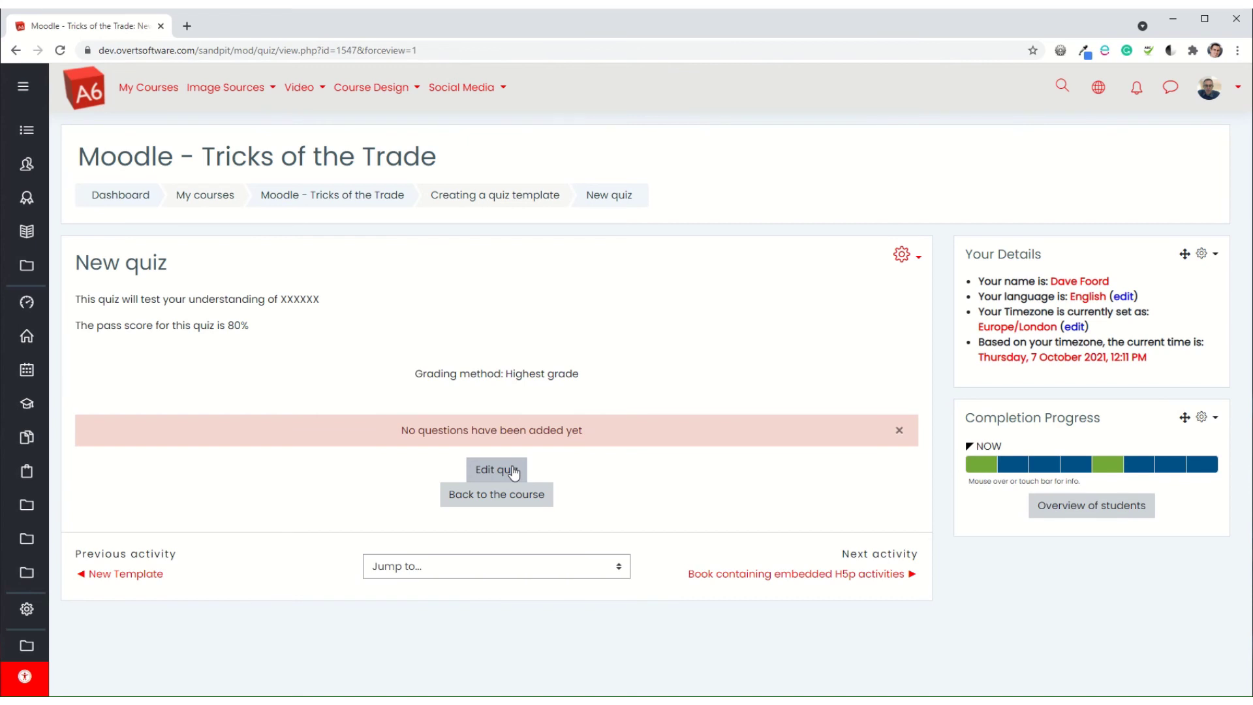
Step: Confirm New quiz's maximum grade is 100.00, then return to the course page
left_click(502, 475)
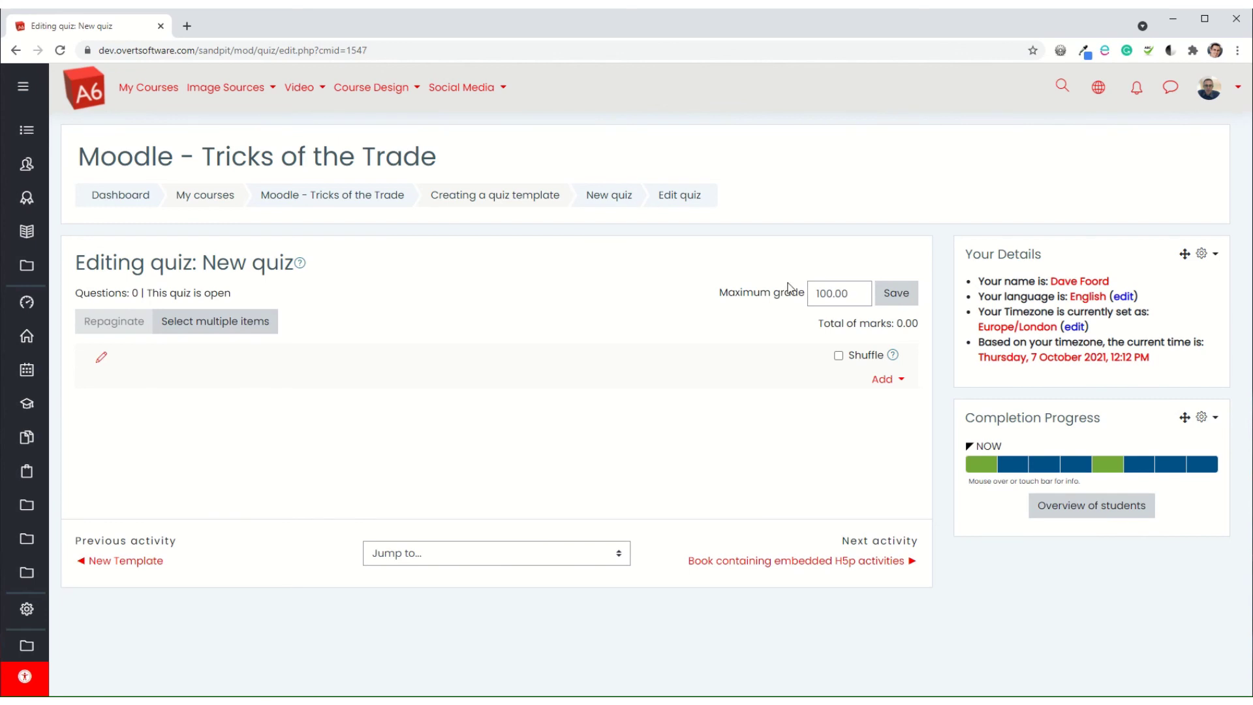
left_click(349, 197)
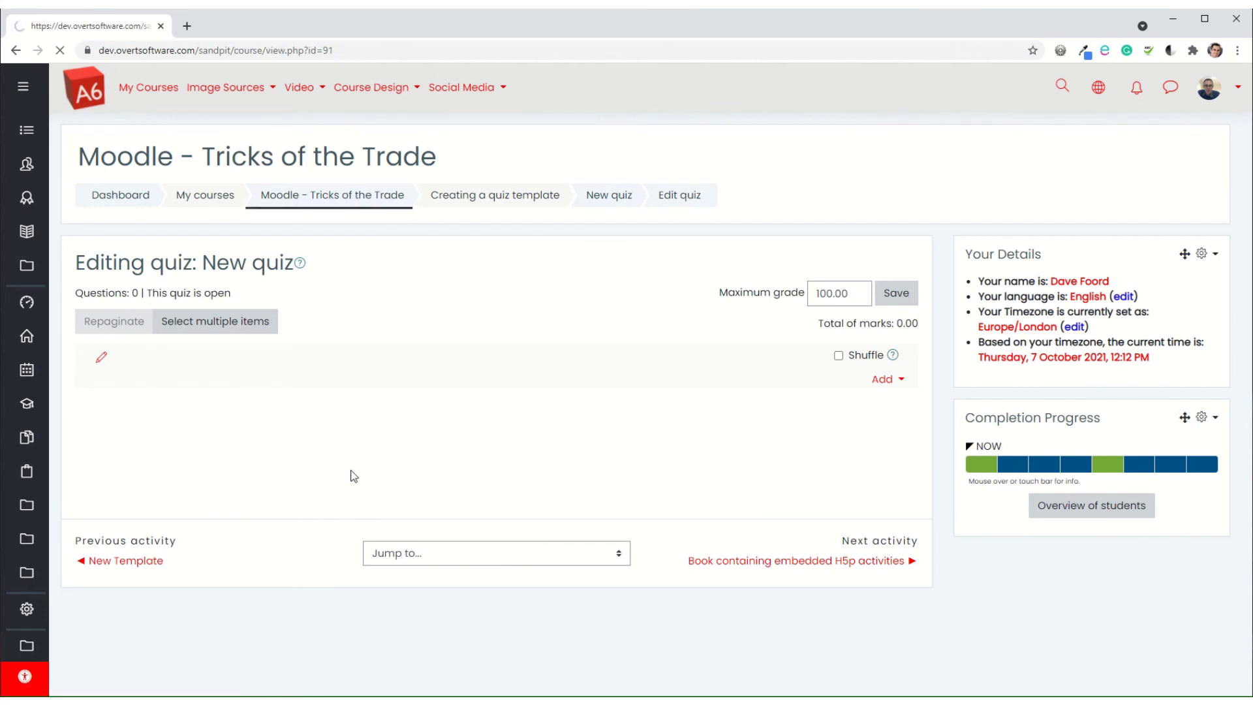
Step: Move Quiz Template Example and New Template down into the hidden Templates section
scroll(274, 476, "down", 8)
scroll(272, 473, "down", 4)
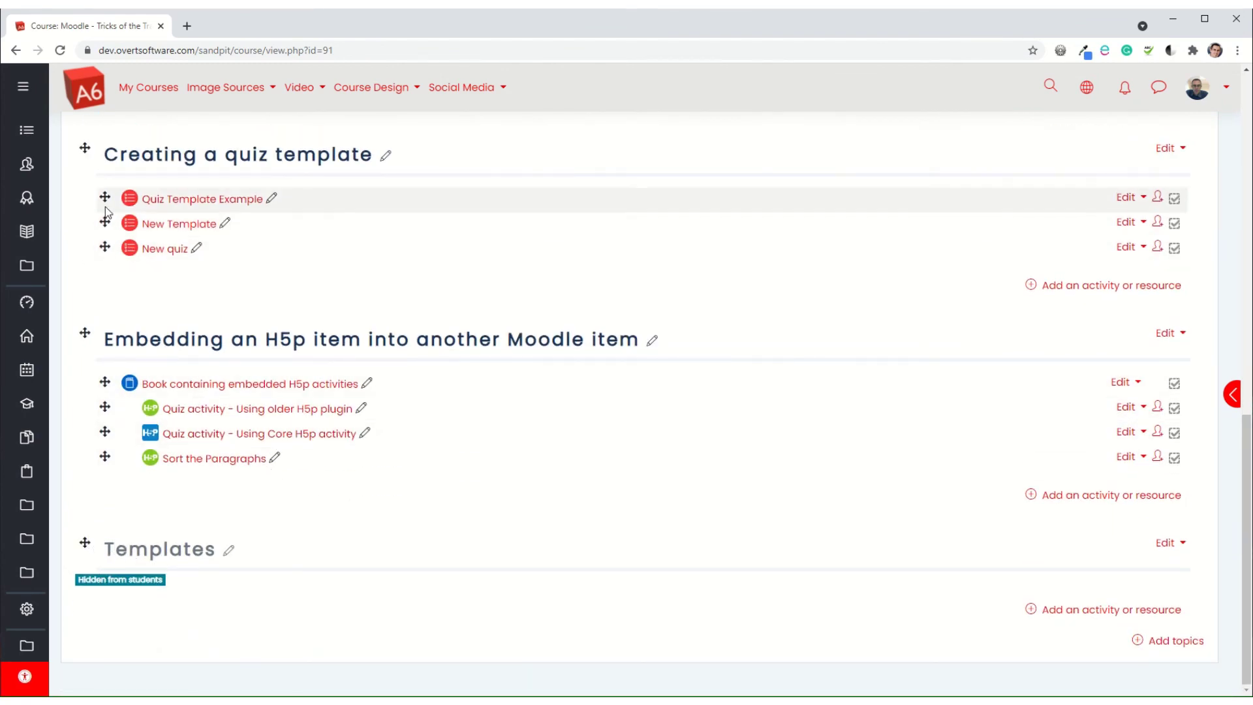
left_click_drag(104, 197, 124, 608)
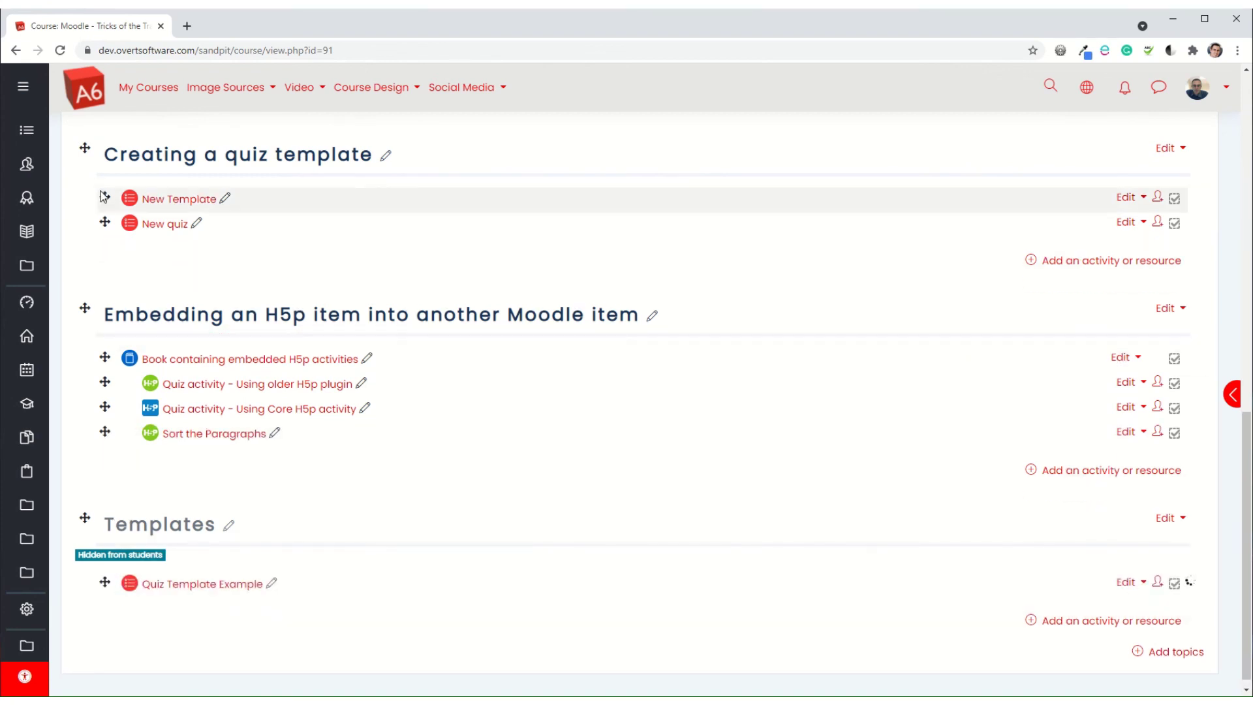
left_click_drag(107, 199, 130, 616)
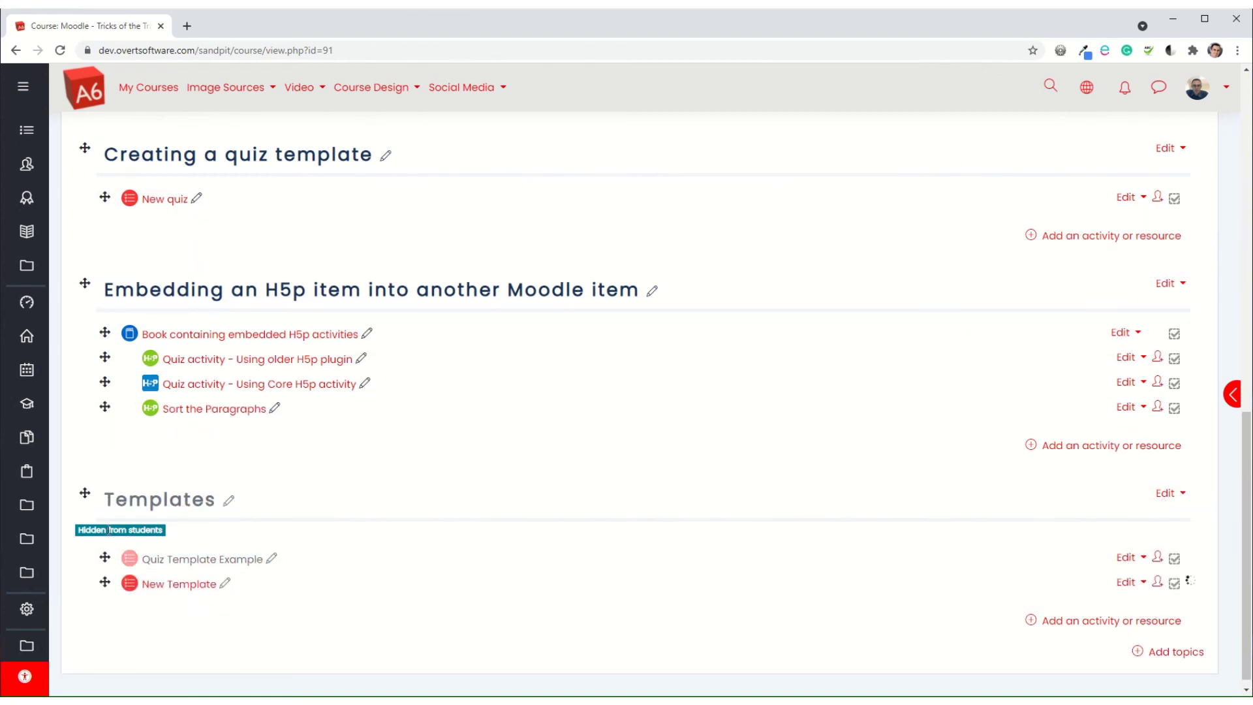